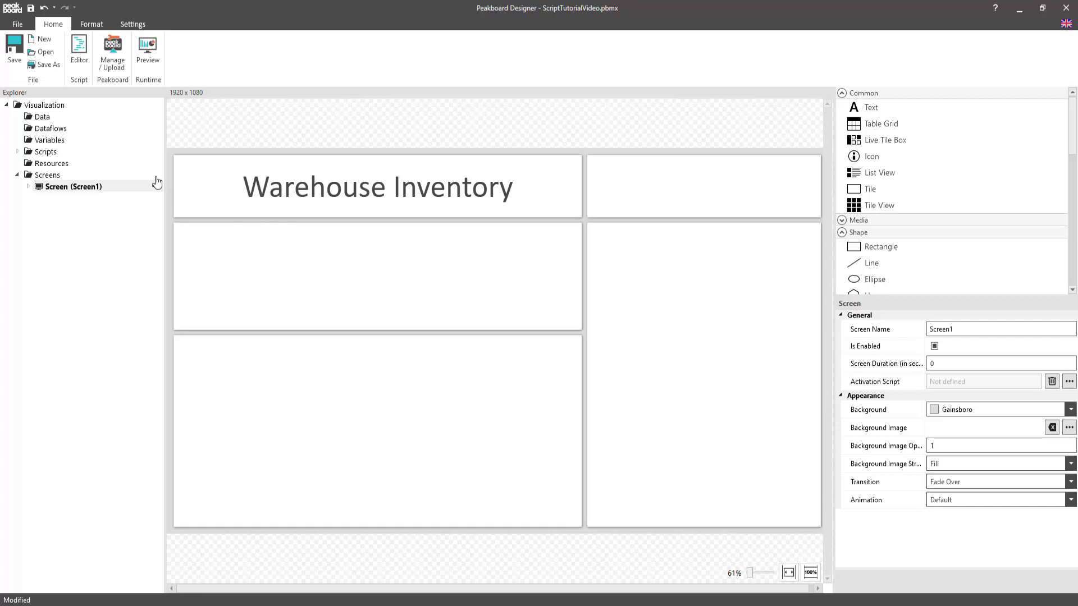
- Add a Time data source named Time with the format HH:mm
{"action": "left_click", "coordinate": [40, 119]}
{"action": "right_click", "coordinate": [40, 119]}
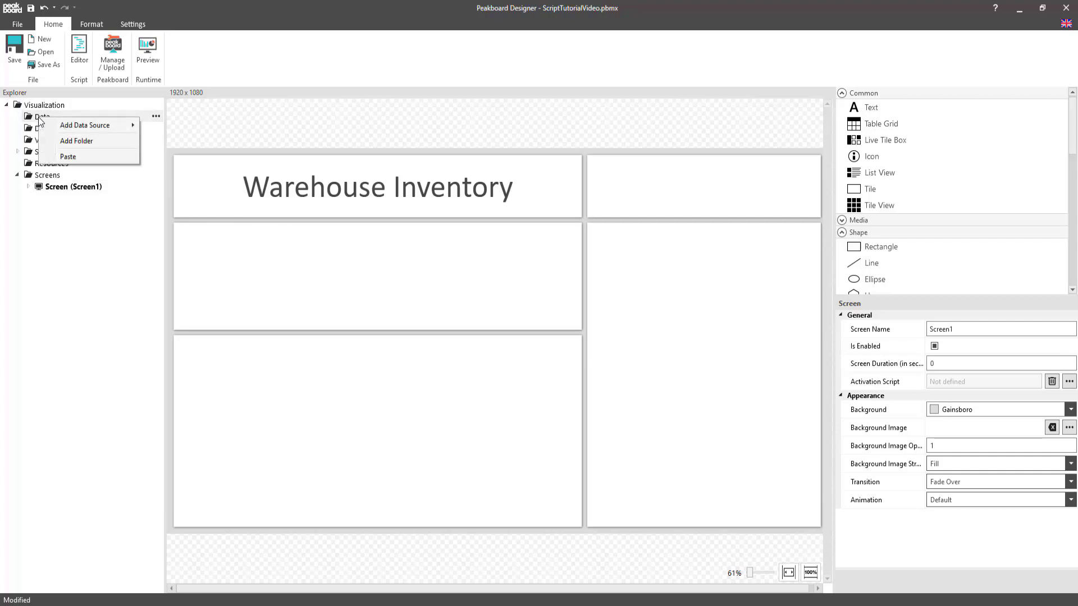
{"action": "mouse_move", "coordinate": [74, 124]}
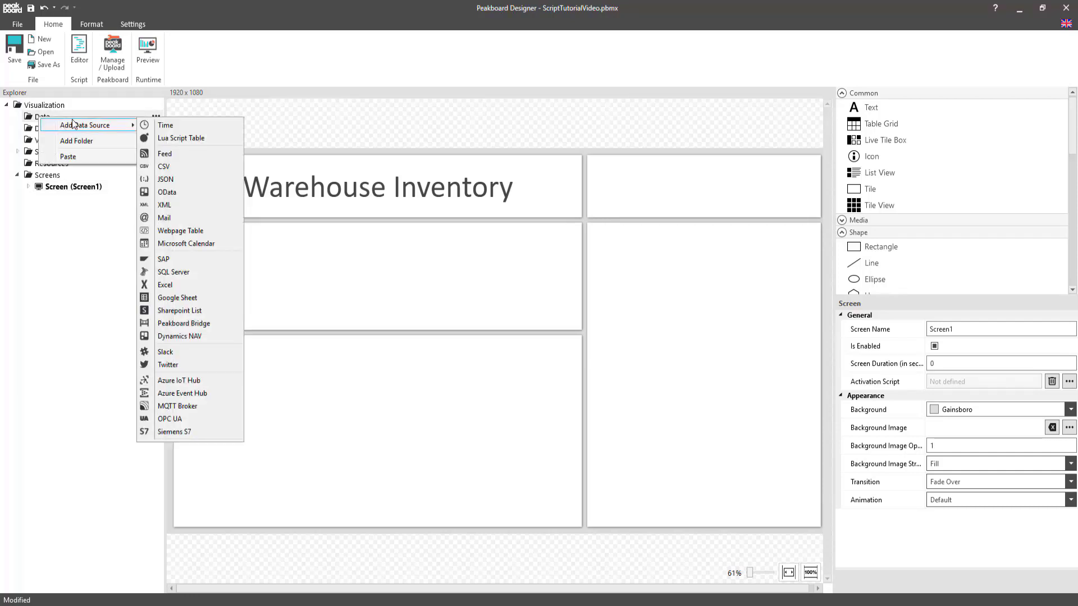
{"action": "left_click", "coordinate": [150, 125]}
{"action": "left_click", "coordinate": [531, 234]}
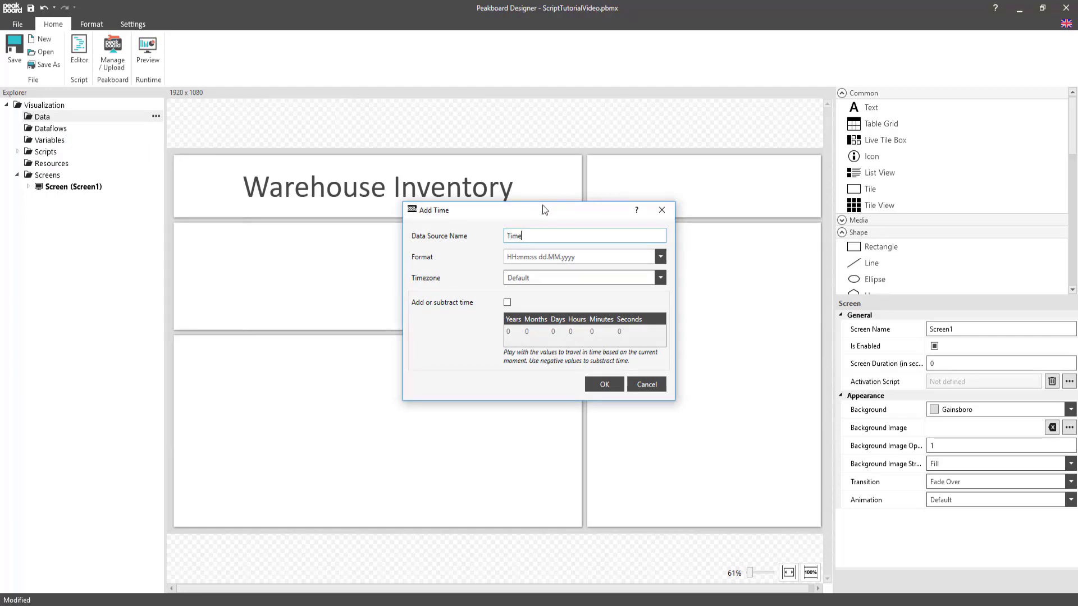
{"action": "left_click", "coordinate": [661, 258]}
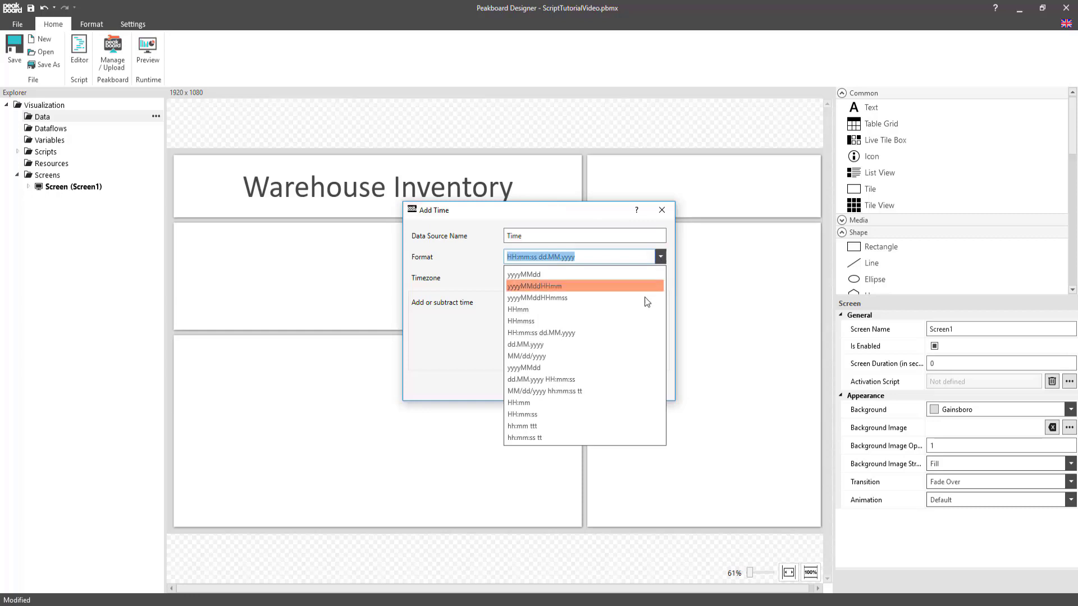
{"action": "left_click", "coordinate": [603, 403]}
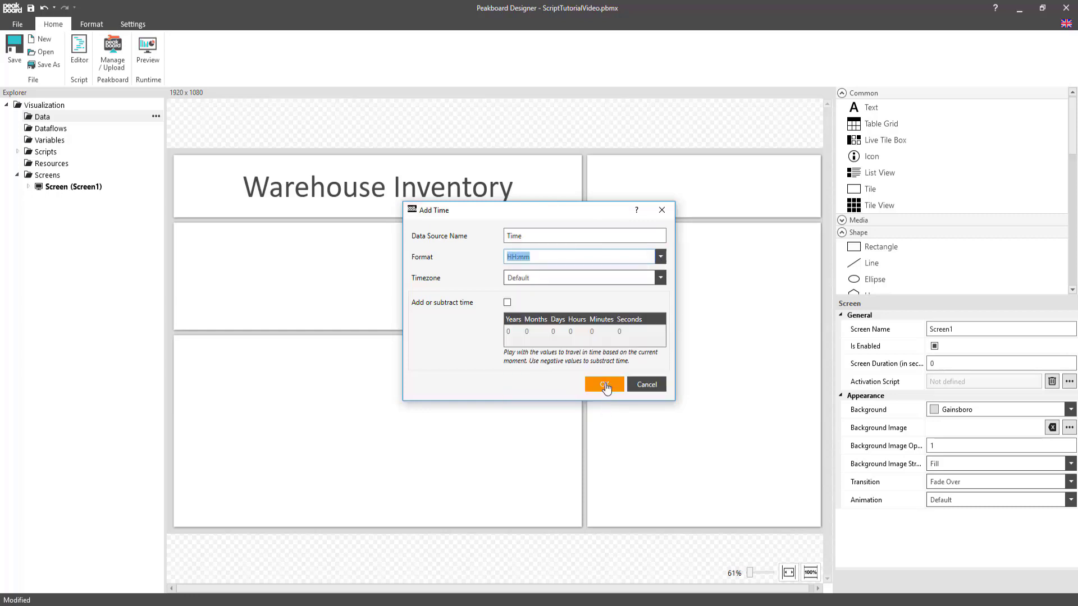
{"action": "left_click", "coordinate": [604, 385]}
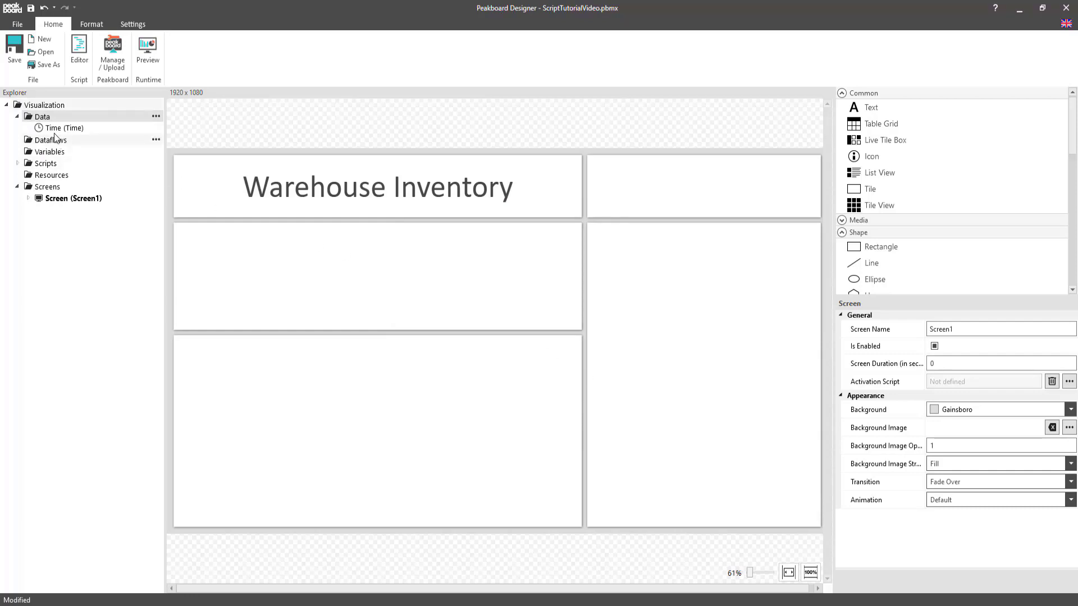
- Place the Time source as text filling the tile beside the Warehouse Inventory title, centred horizontally and vertically in the header1 font
{"action": "left_click_drag", "start_coordinate": [54, 128], "coordinate": [610, 172]}
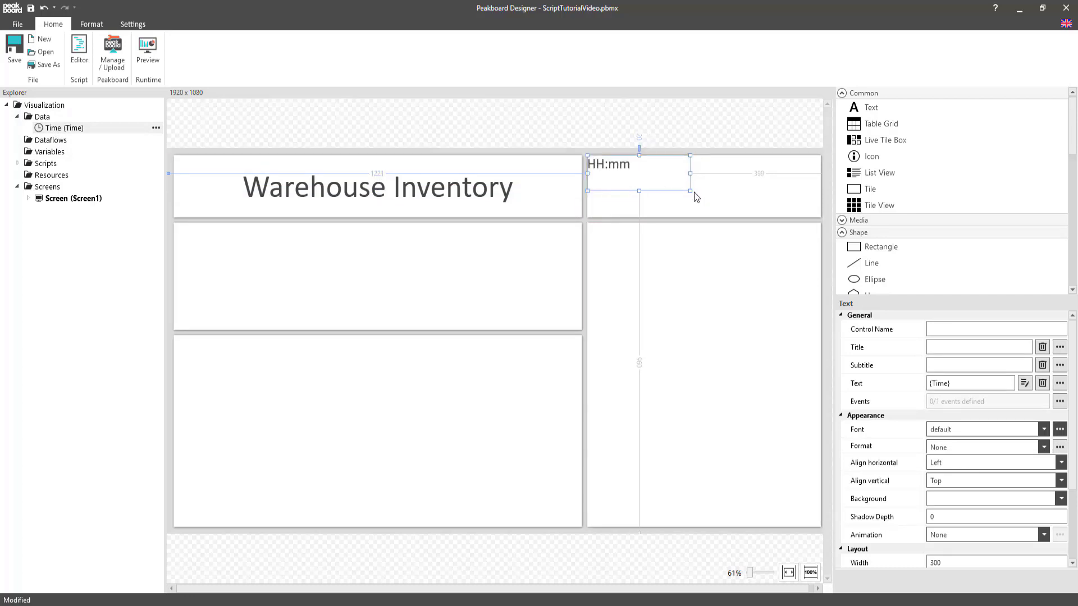
{"action": "left_click_drag", "start_coordinate": [690, 191], "coordinate": [820, 217]}
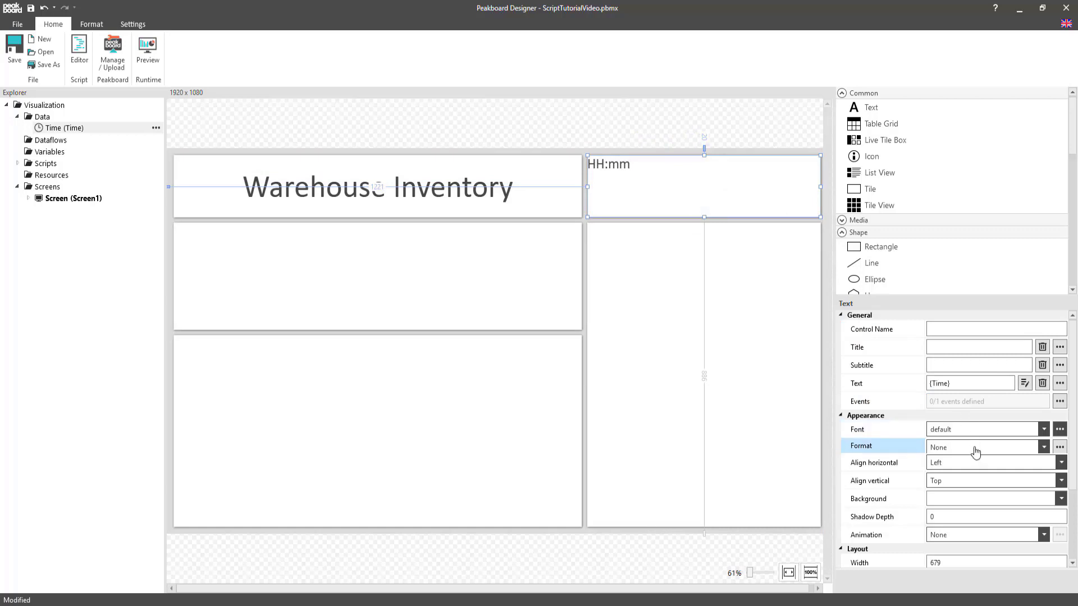
{"action": "left_click", "coordinate": [977, 463]}
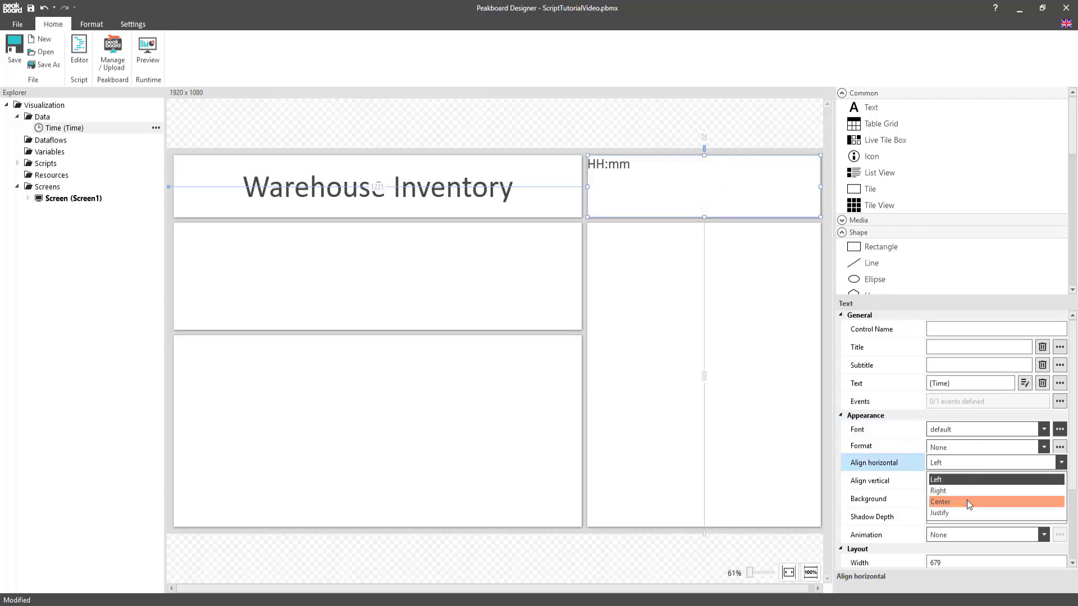
{"action": "left_click", "coordinate": [967, 501]}
{"action": "left_click", "coordinate": [968, 482]}
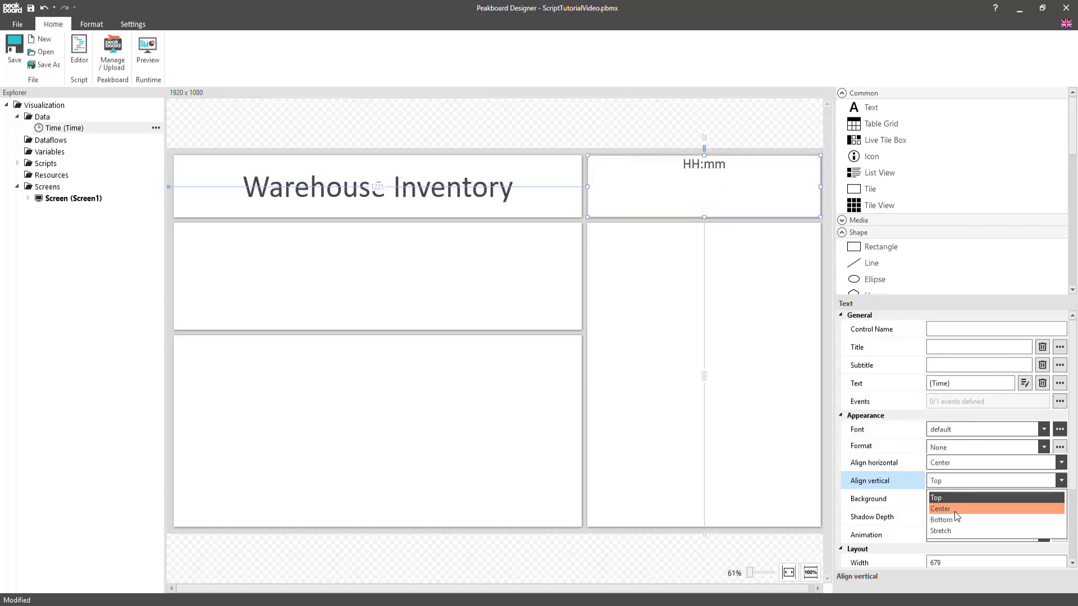
{"action": "left_click", "coordinate": [954, 511]}
{"action": "left_click", "coordinate": [961, 431]}
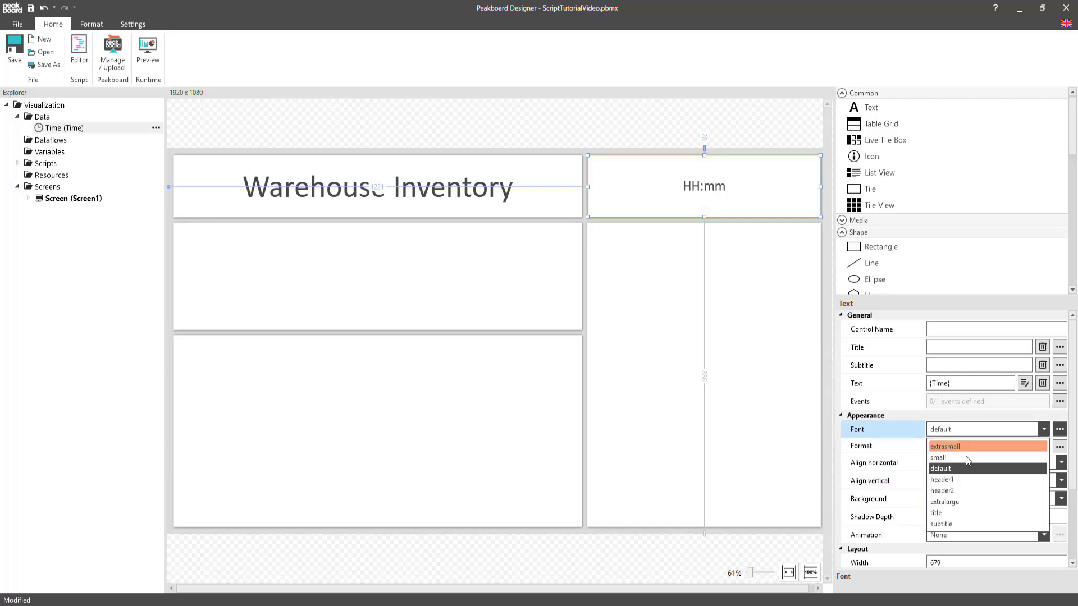
{"action": "left_click", "coordinate": [963, 480]}
{"action": "left_click", "coordinate": [655, 377]}
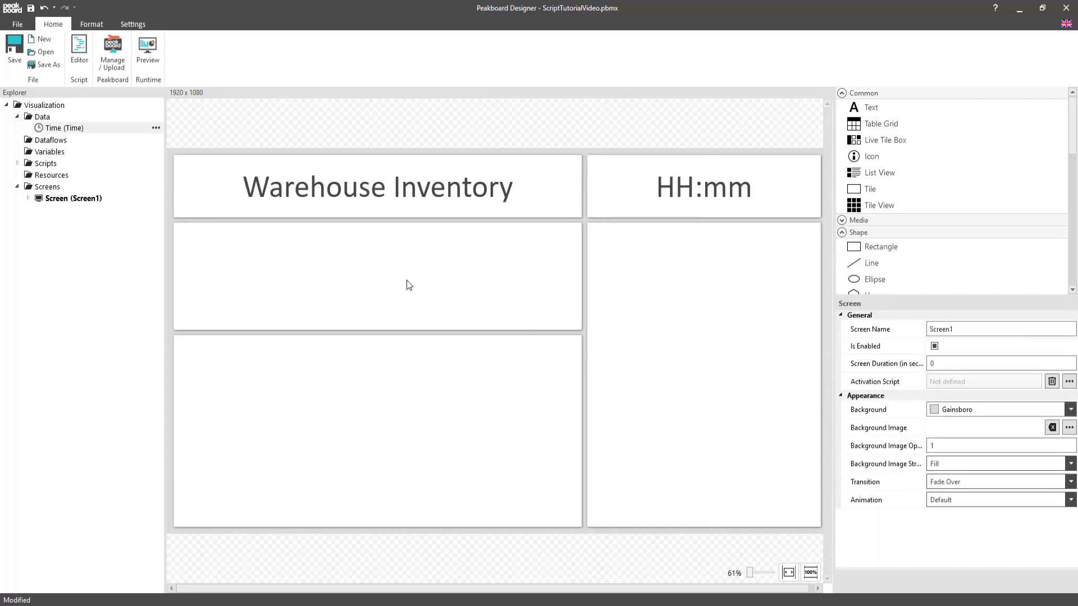
- Start a new Excel data source named Stock_List with OneDrive as the source type
{"action": "right_click", "coordinate": [55, 117]}
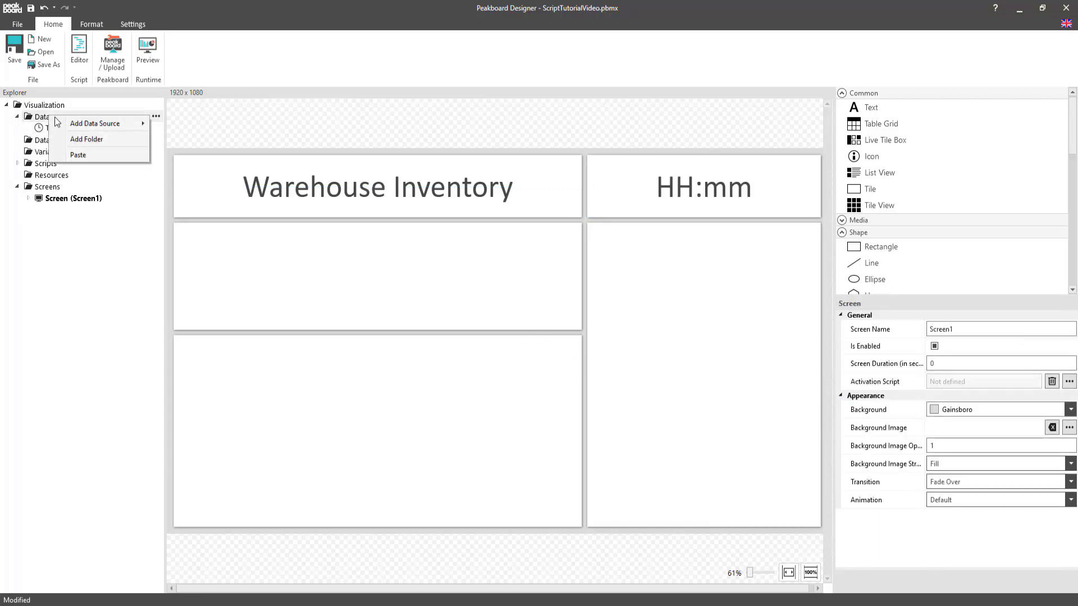
{"action": "mouse_move", "coordinate": [101, 124]}
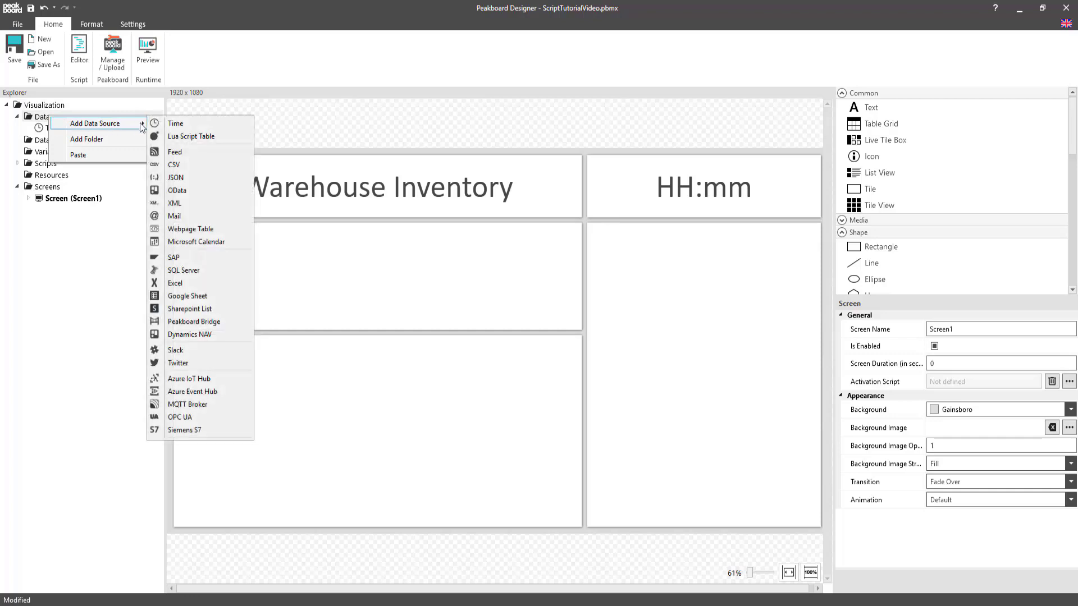
{"action": "left_click", "coordinate": [190, 284]}
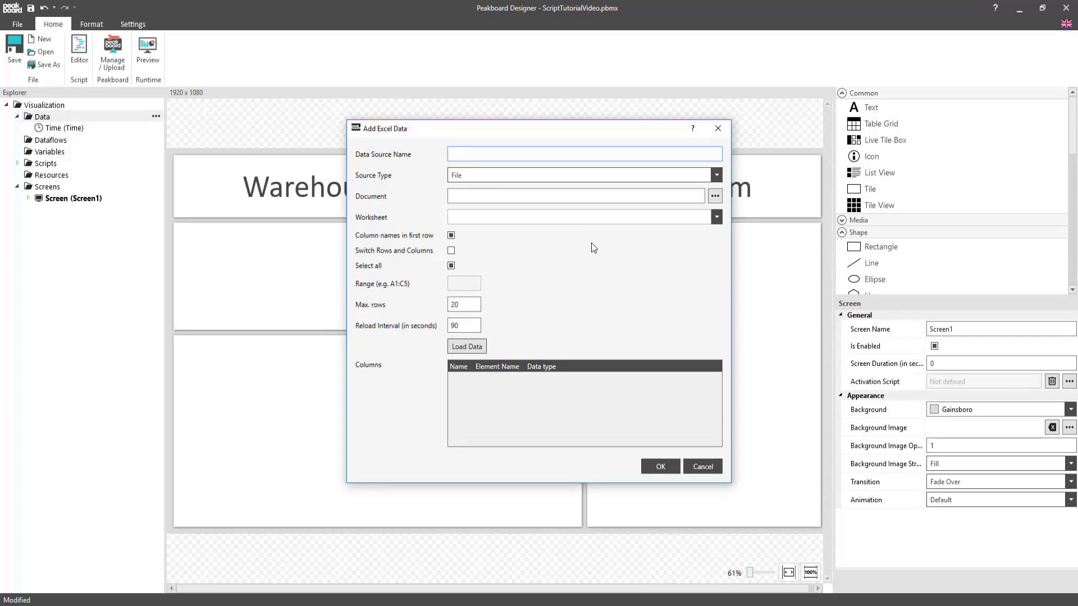
{"action": "type", "text": "Stock_List"}
{"action": "left_click", "coordinate": [716, 175]}
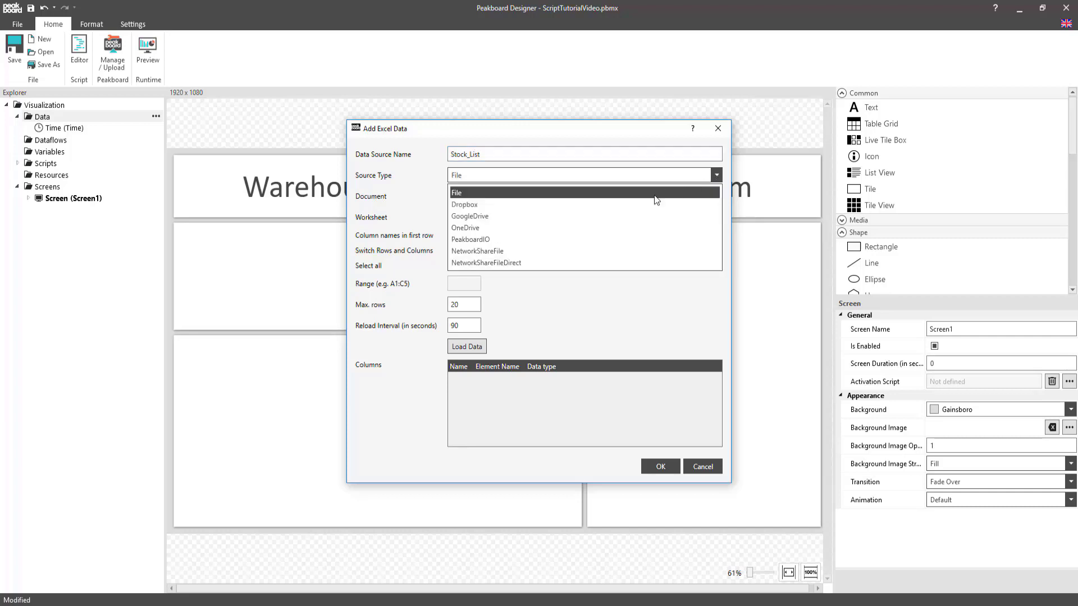
{"action": "left_click", "coordinate": [537, 229]}
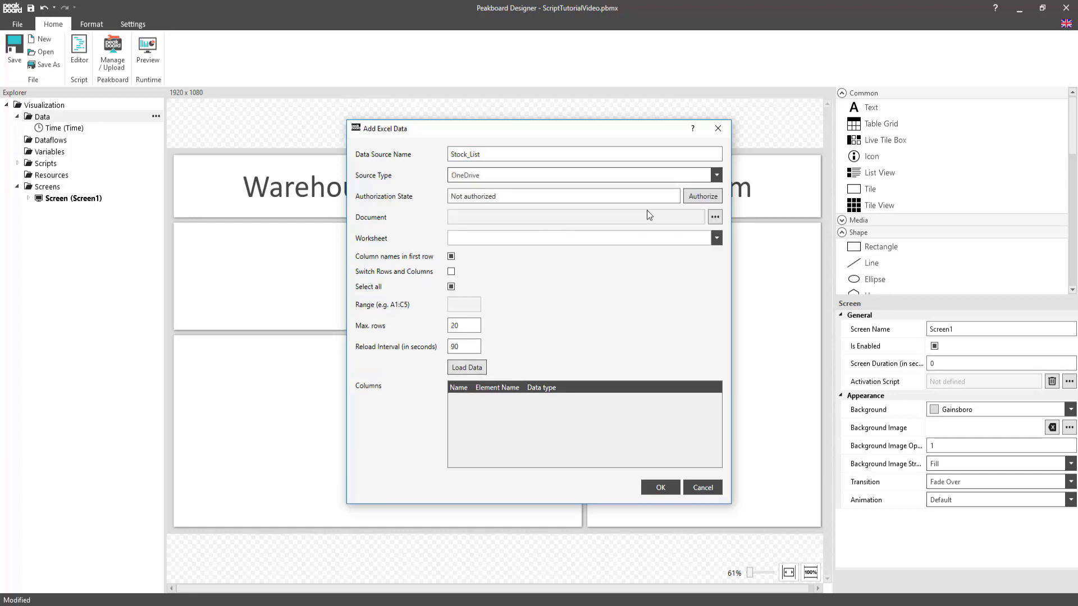
- Authorize the OneDrive access and select Script Tutorial.xlsx as the document for Stock_List
{"action": "left_click", "coordinate": [694, 197]}
{"action": "left_click", "coordinate": [714, 218]}
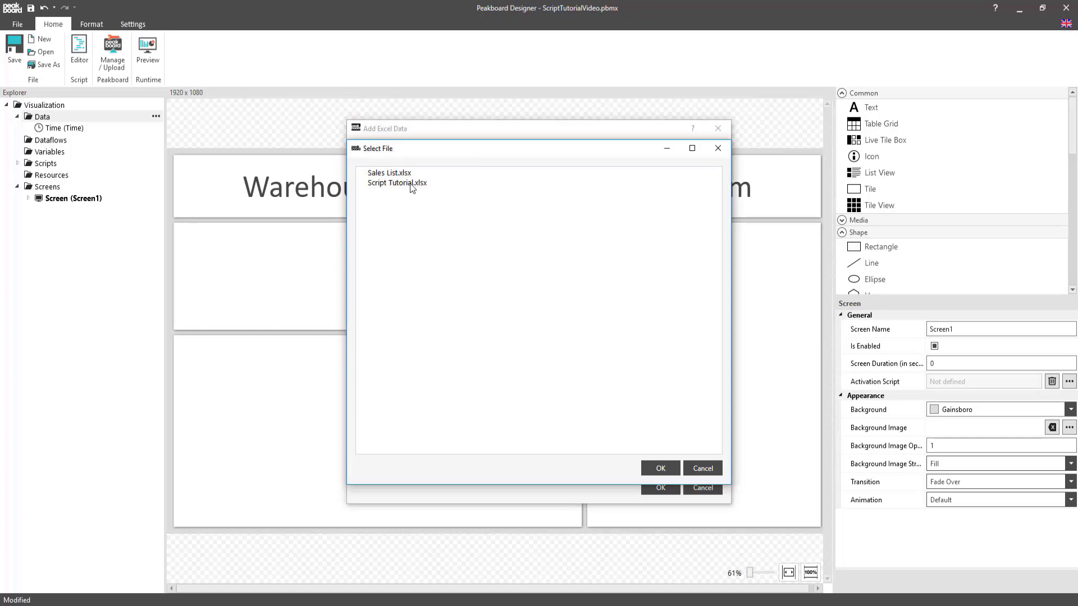
{"action": "left_click", "coordinate": [412, 184]}
{"action": "left_click", "coordinate": [658, 467]}
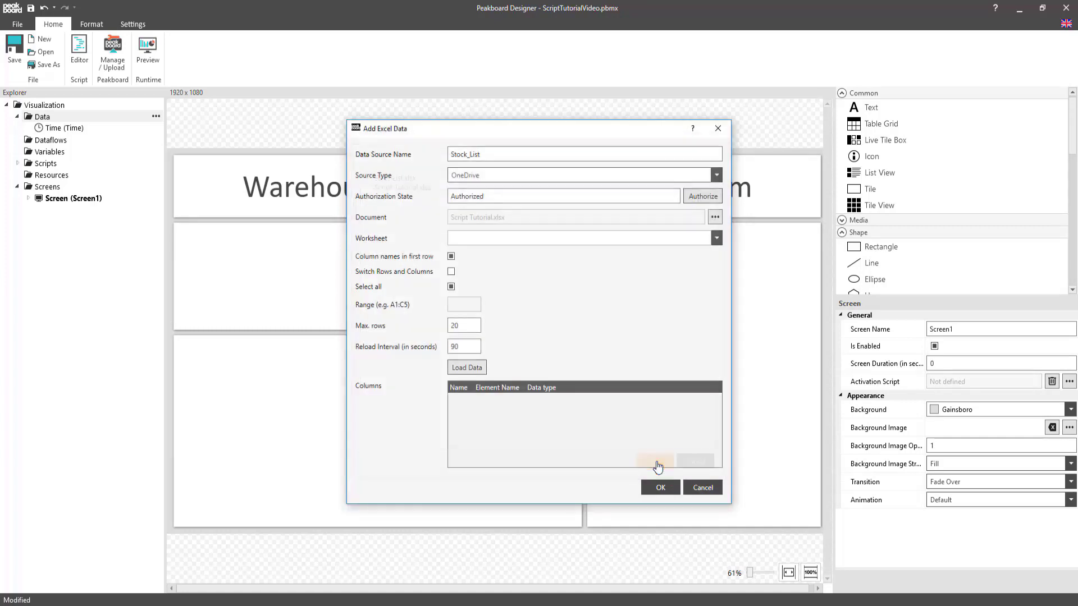
- Load the data from worksheet Tabelle1 and add the source with the Stock column's data type set to Number
{"action": "left_click", "coordinate": [716, 239]}
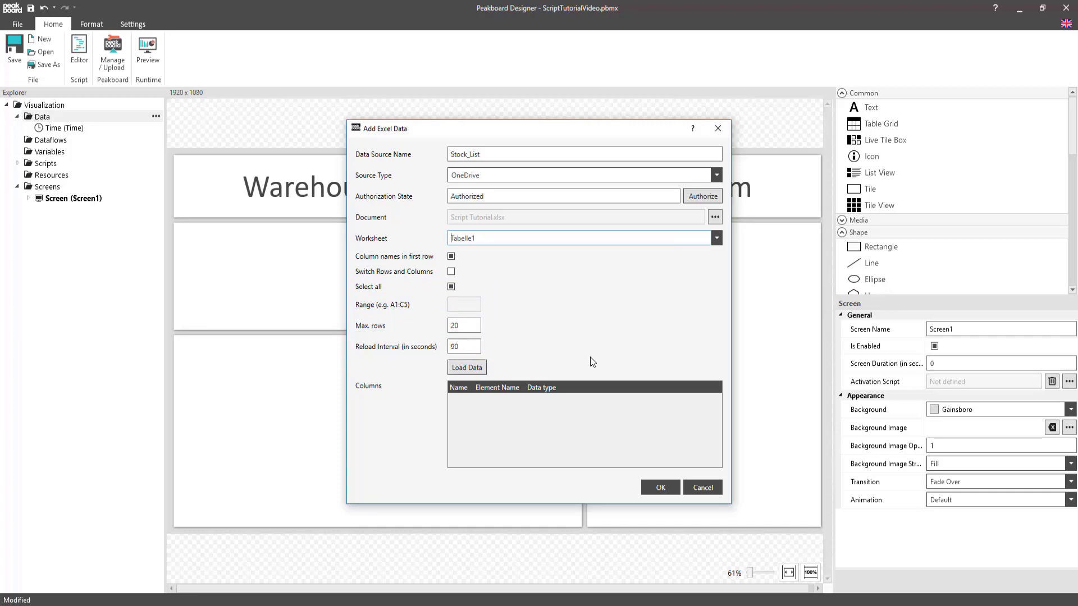
{"action": "left_click", "coordinate": [468, 372]}
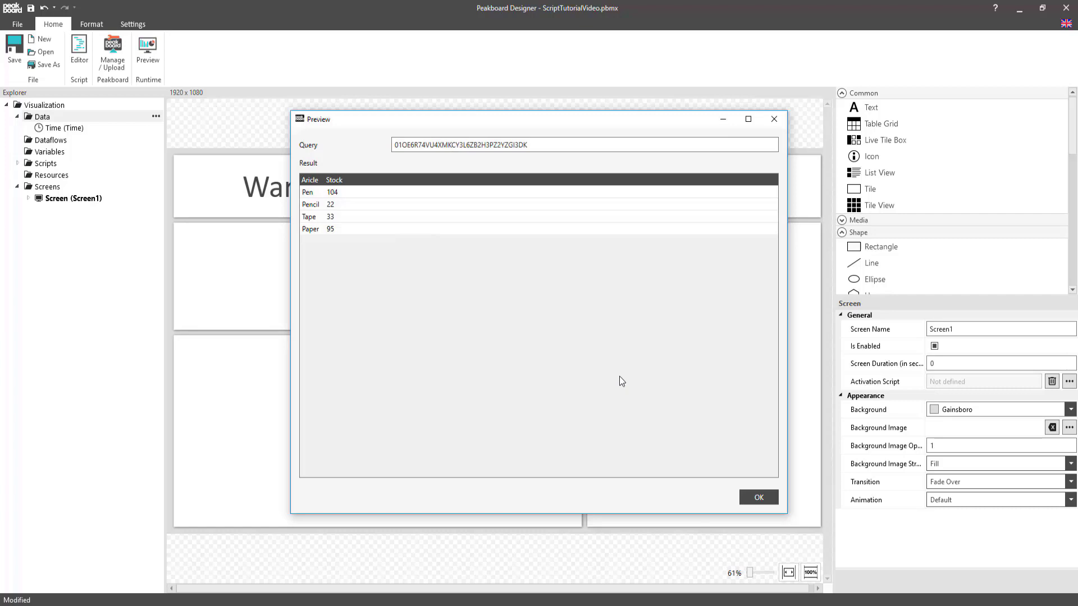
{"action": "left_click", "coordinate": [749, 498]}
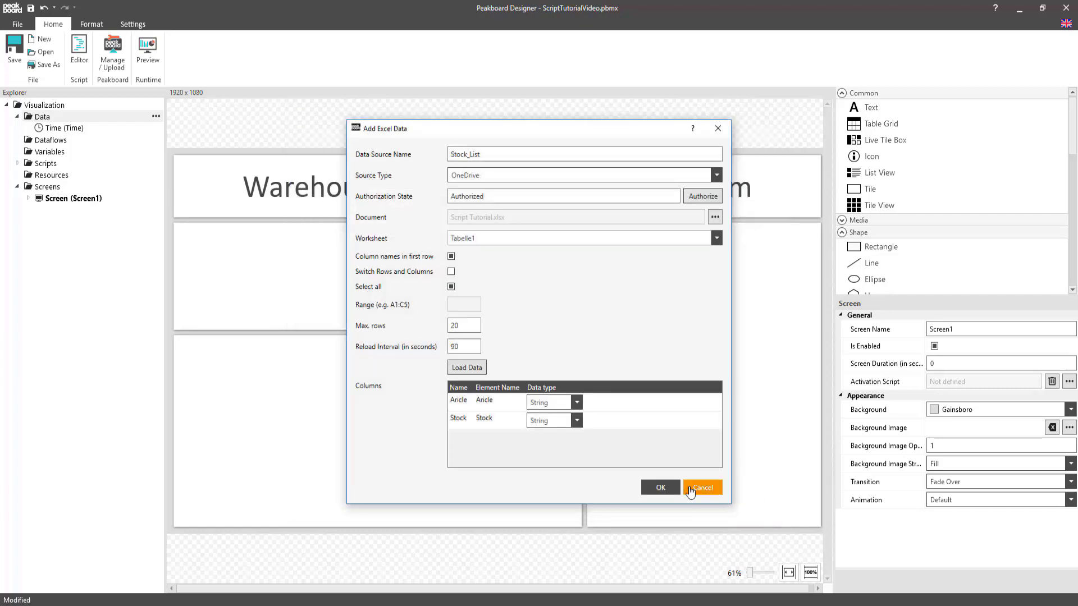
{"action": "left_click", "coordinate": [576, 421]}
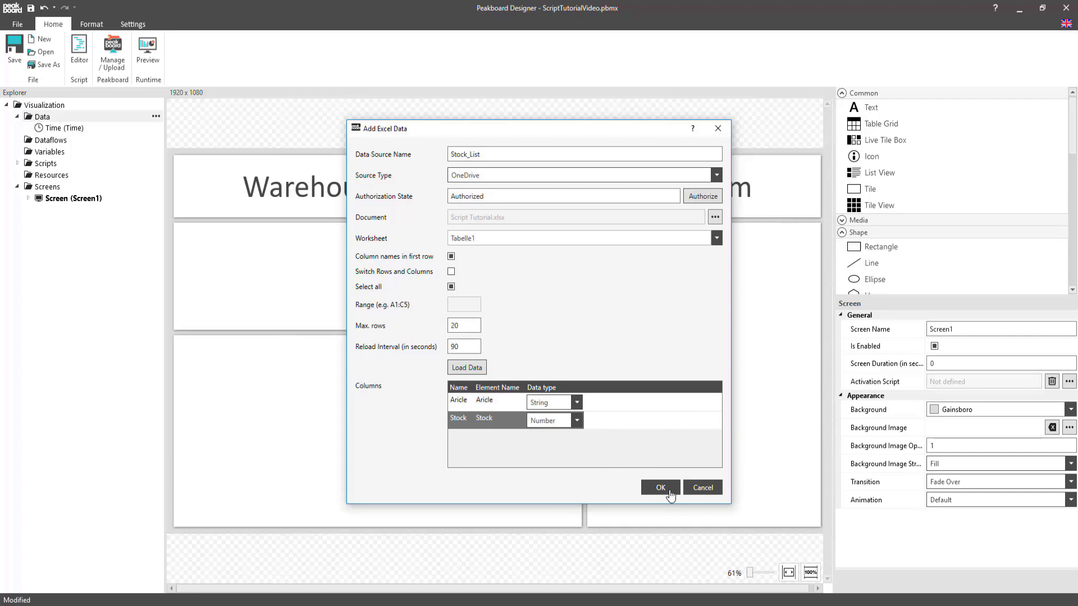
{"action": "left_click", "coordinate": [669, 493]}
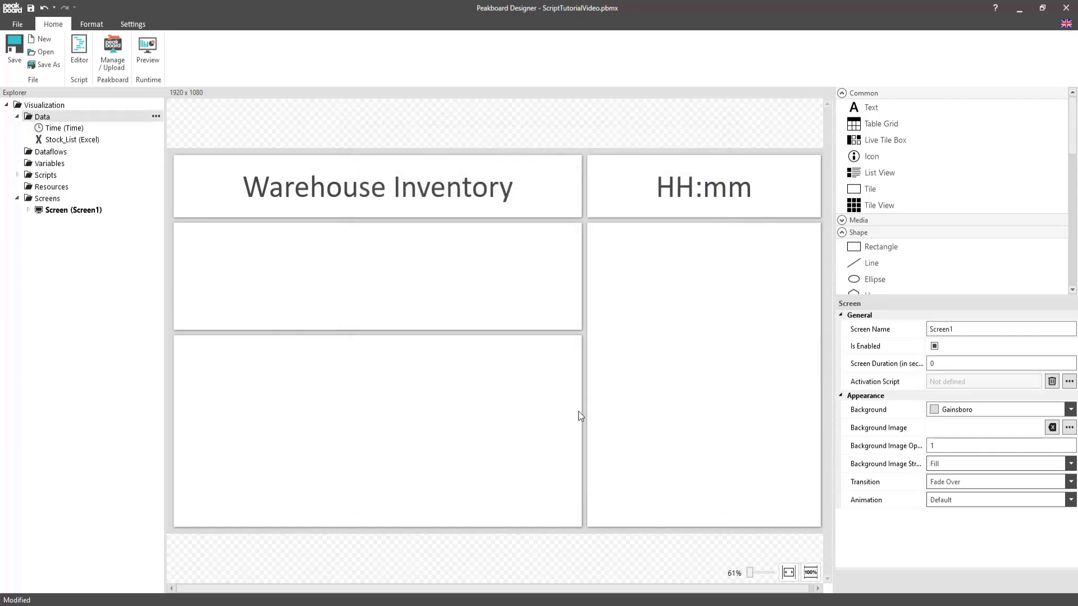
- Place Stock_List as a table filling the empty tile below the time, with body font header2 and header font default
{"action": "mouse_move", "coordinate": [68, 139]}
{"action": "left_mouse_down"}
{"action": "mouse_move", "coordinate": [531, 277]}
{"action": "mouse_move", "coordinate": [591, 336]}
{"action": "mouse_move", "coordinate": [581, 334]}
{"action": "mouse_move", "coordinate": [619, 270]}
{"action": "left_mouse_up"}
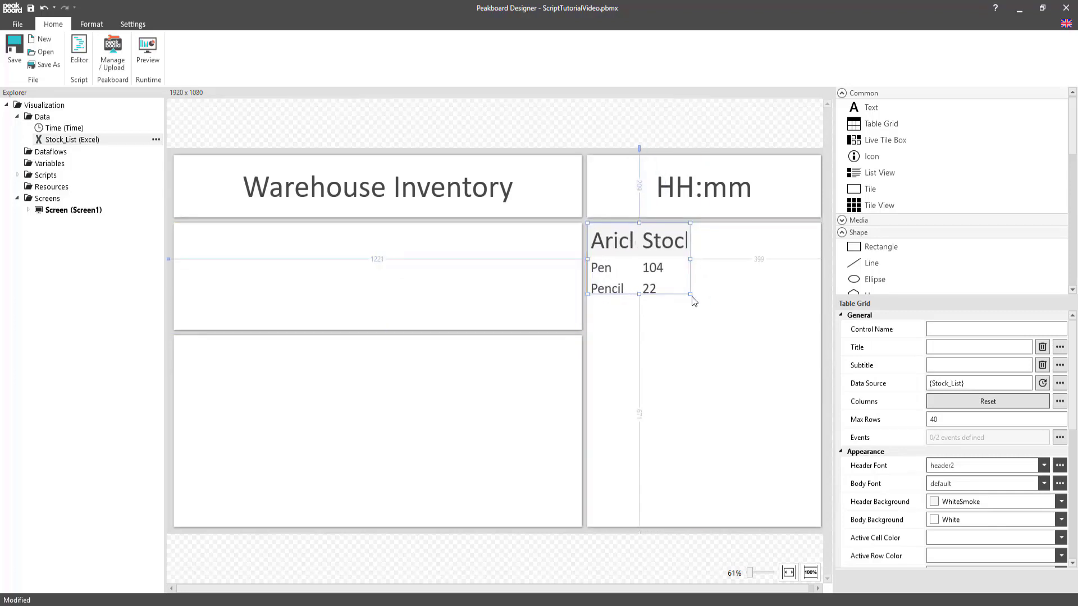
{"action": "left_click_drag", "start_coordinate": [690, 294], "coordinate": [817, 526]}
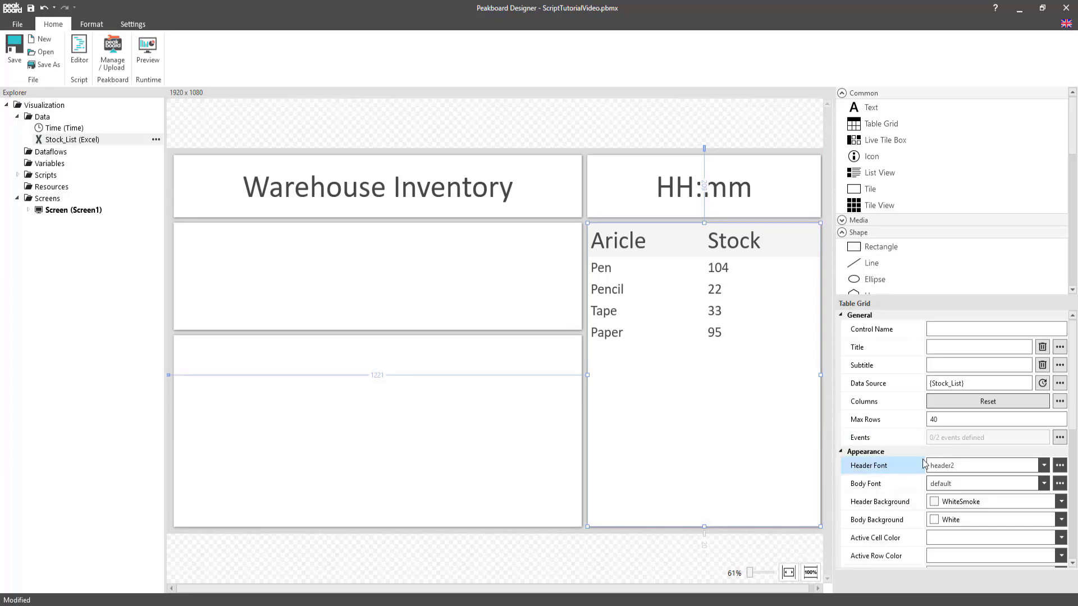
{"action": "left_click", "coordinate": [952, 488]}
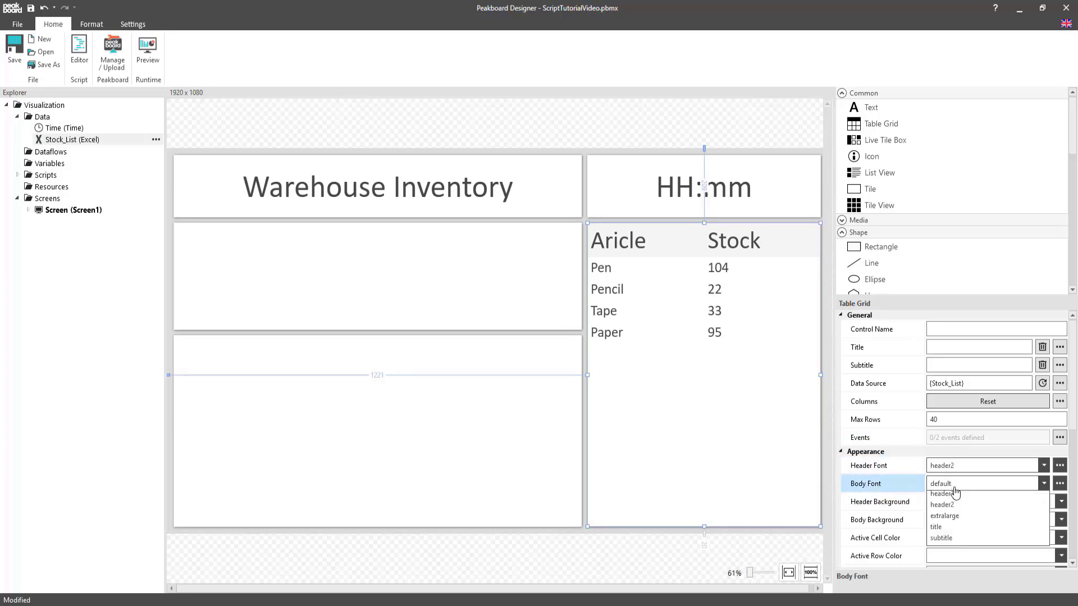
{"action": "left_click", "coordinate": [958, 546]}
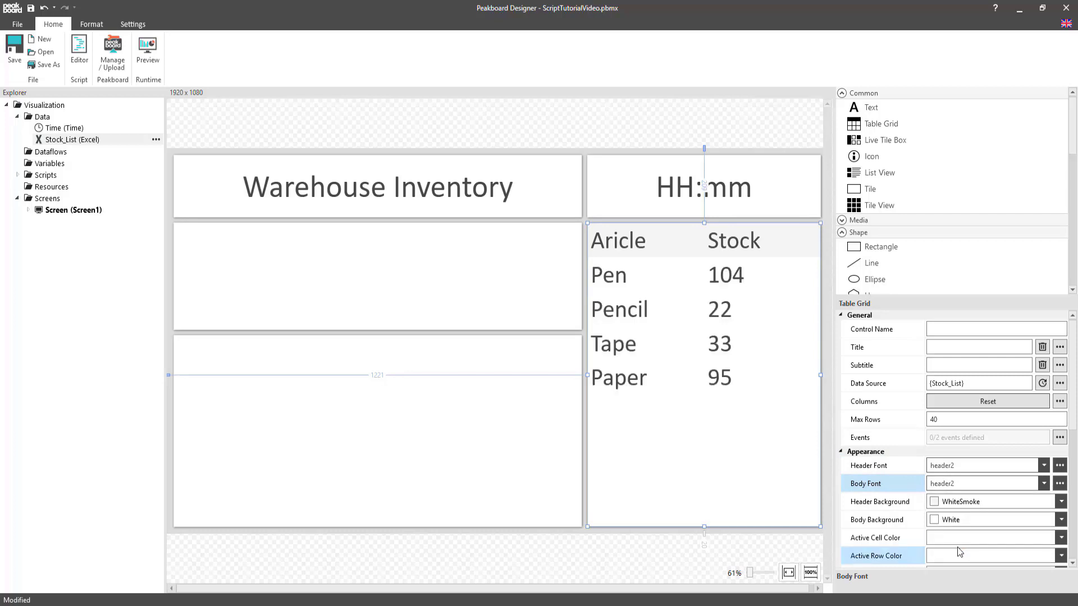
{"action": "left_click", "coordinate": [954, 465]}
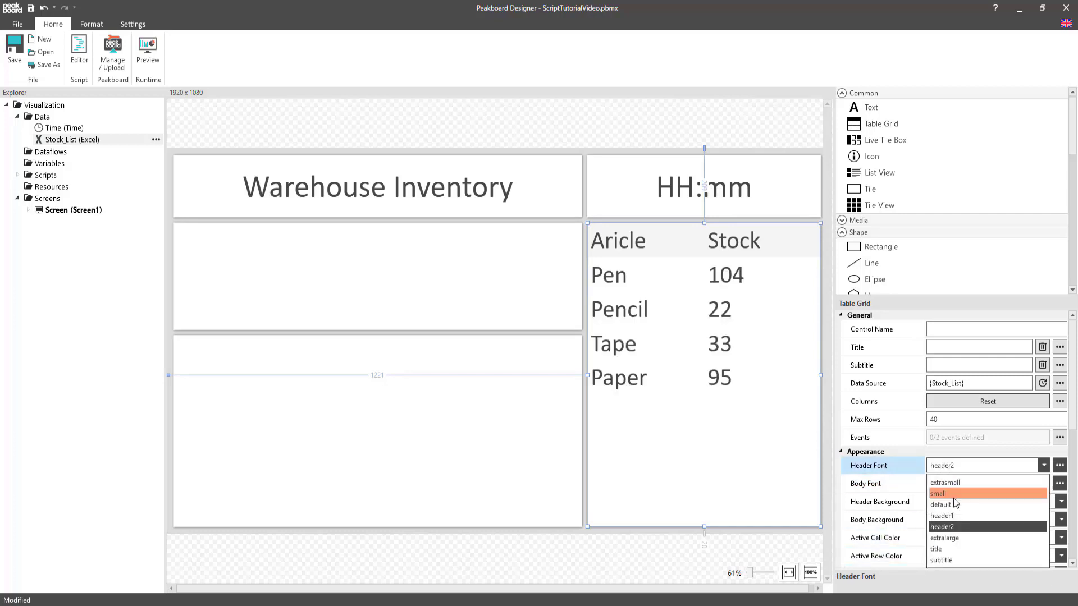
{"action": "left_click", "coordinate": [952, 504]}
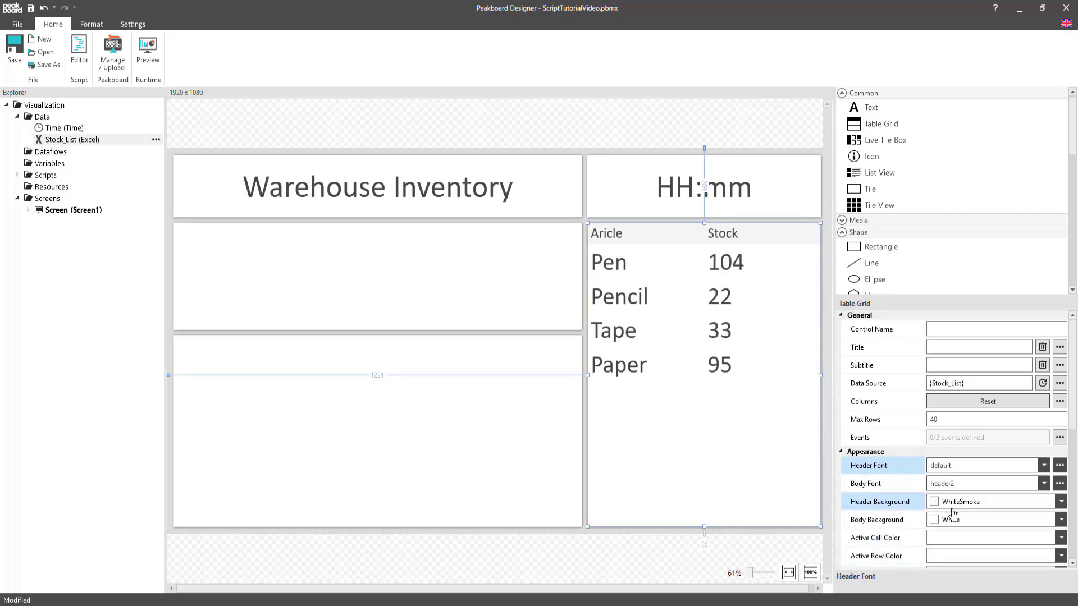
- Open the script editor for the stock table's DataRowLoaded event
{"action": "left_click", "coordinate": [1060, 437]}
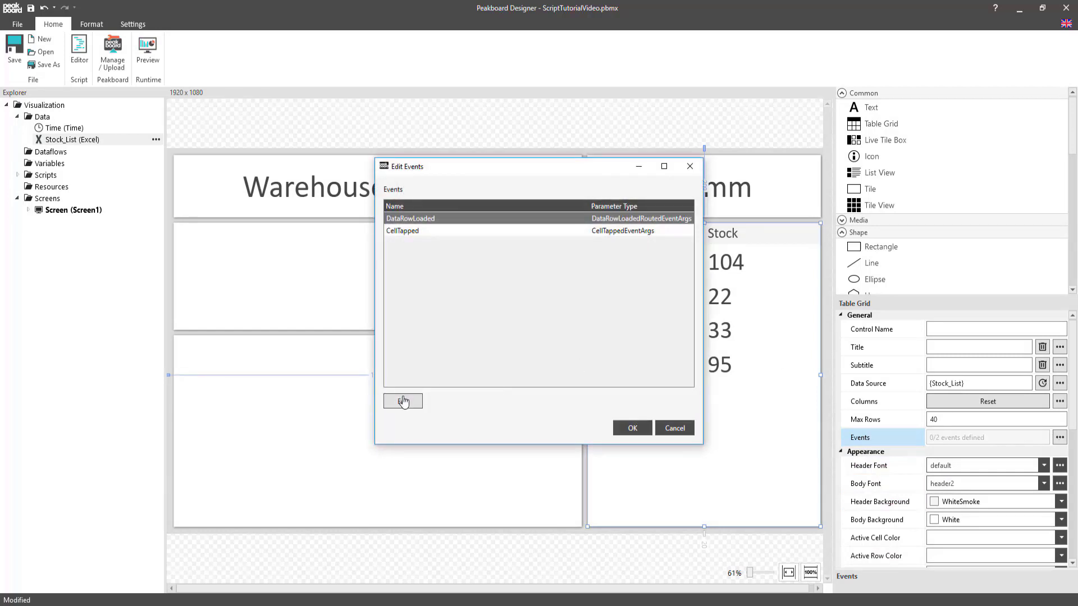
{"action": "left_click", "coordinate": [403, 401]}
{"action": "left_click", "coordinate": [402, 402]}
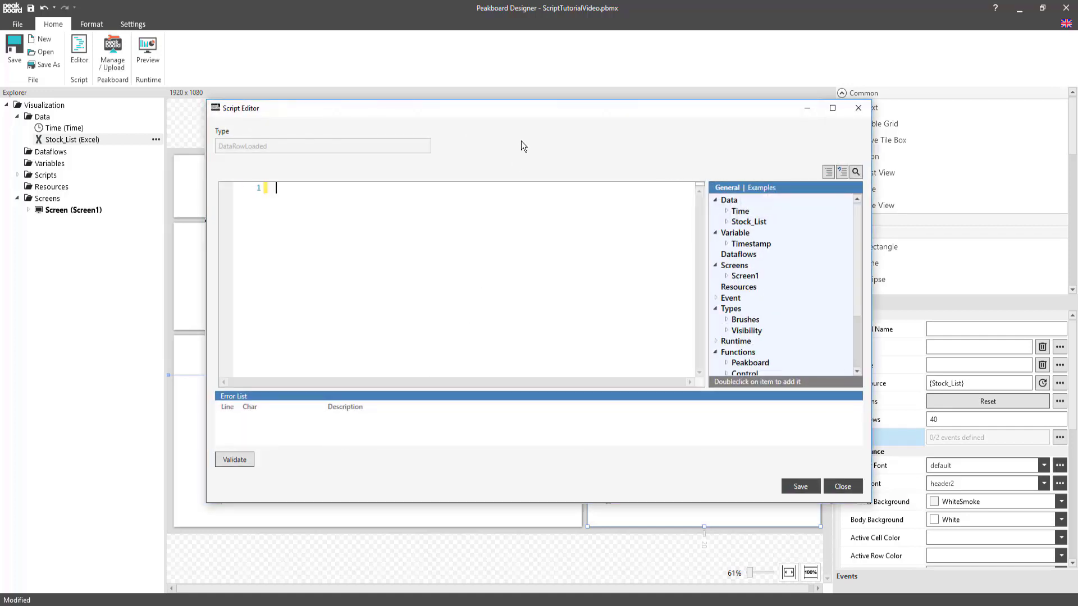
- Start the DataRowLoaded script with the condition "if data.Stock_List[e.index] <= 50 then"
{"action": "type", "text": "if data.St"}
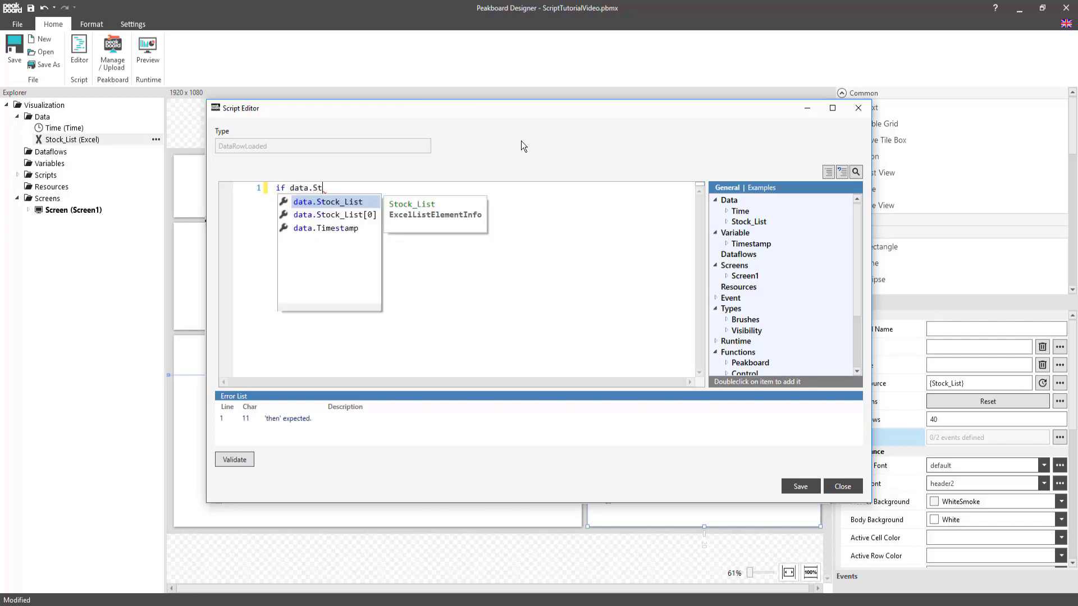
{"action": "key", "text": "Down"}
{"action": "key", "text": "Return"}
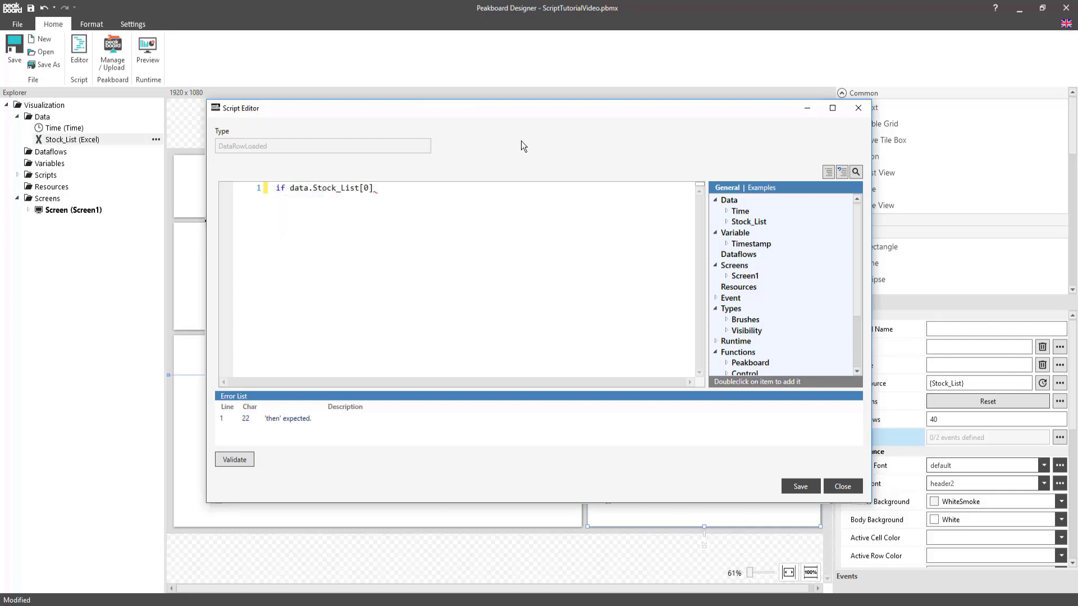
{"action": "key", "text": "Left"}
{"action": "key", "text": "BackSpace"}
{"action": "type", "text": "e."}
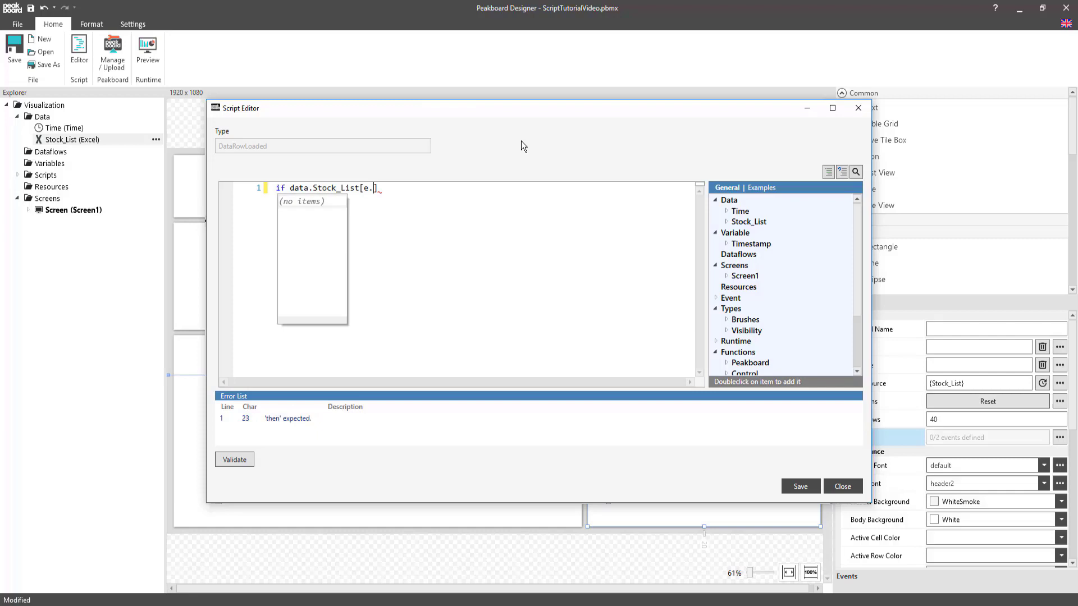
{"action": "type", "text": "index] <="}
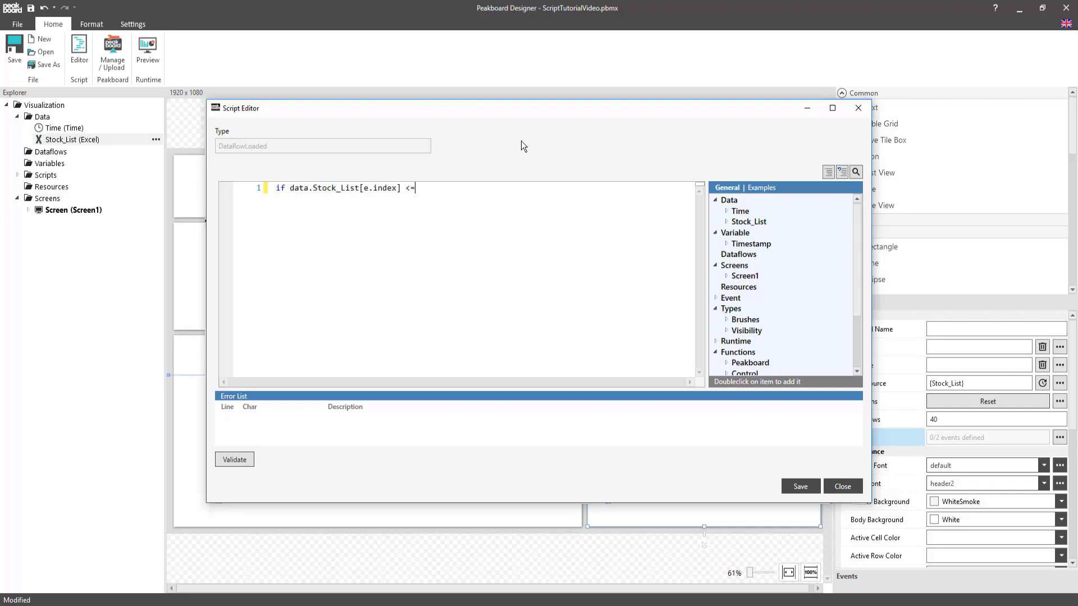
{"action": "type", "text": " 50 then"}
- Add the indented line "table.colorrow(e, brushes.crimson)" inside the if branch
{"action": "key", "text": "Return"}
{"action": "key", "text": "Tab"}
{"action": "type", "text": "table.co"}
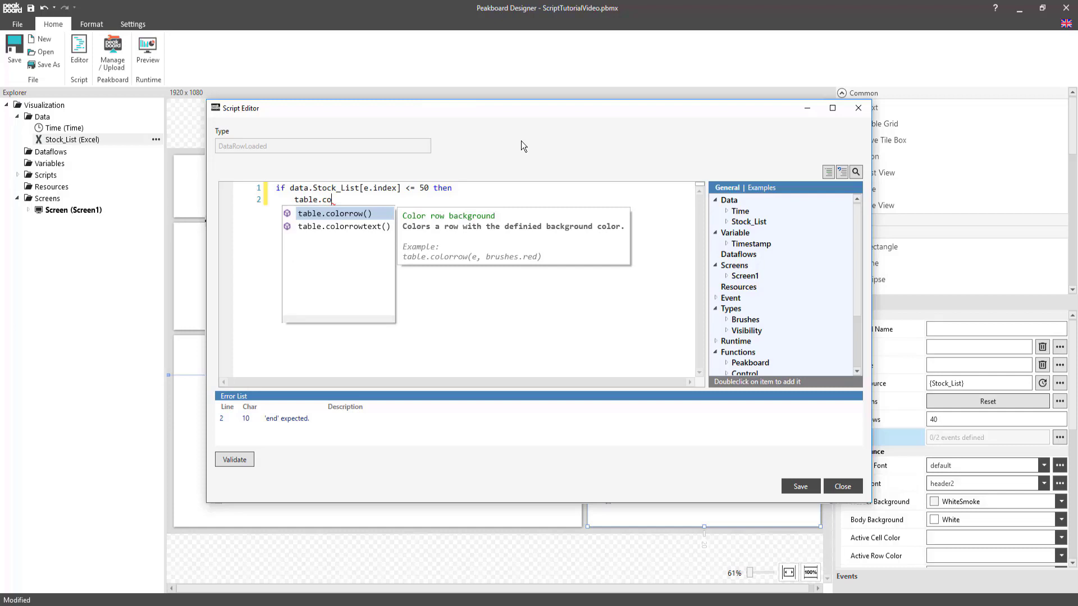
{"action": "key", "text": "Return"}
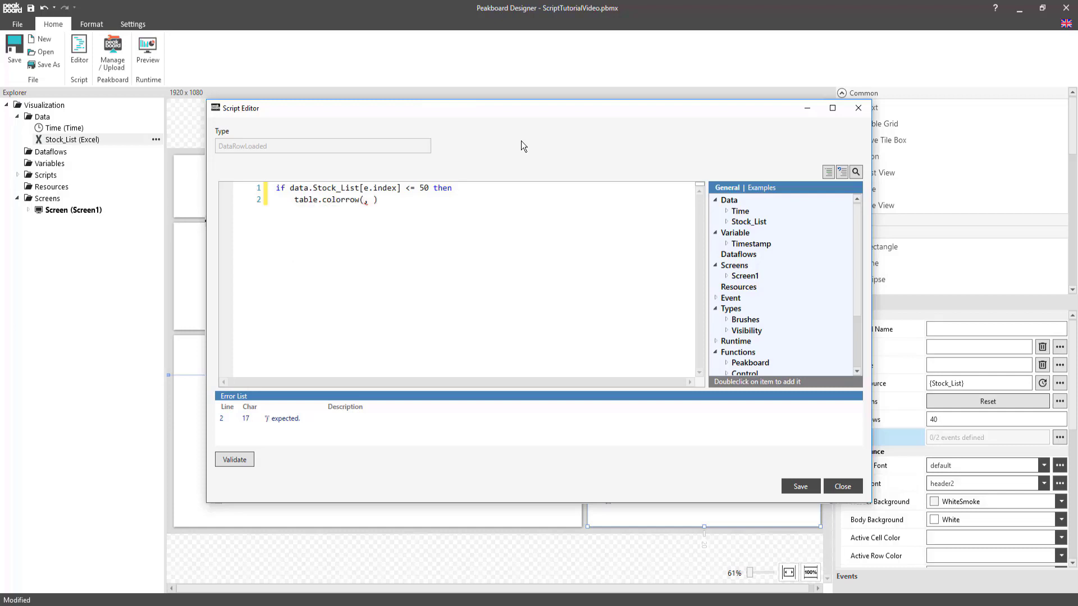
{"action": "type", "text": "e, "}
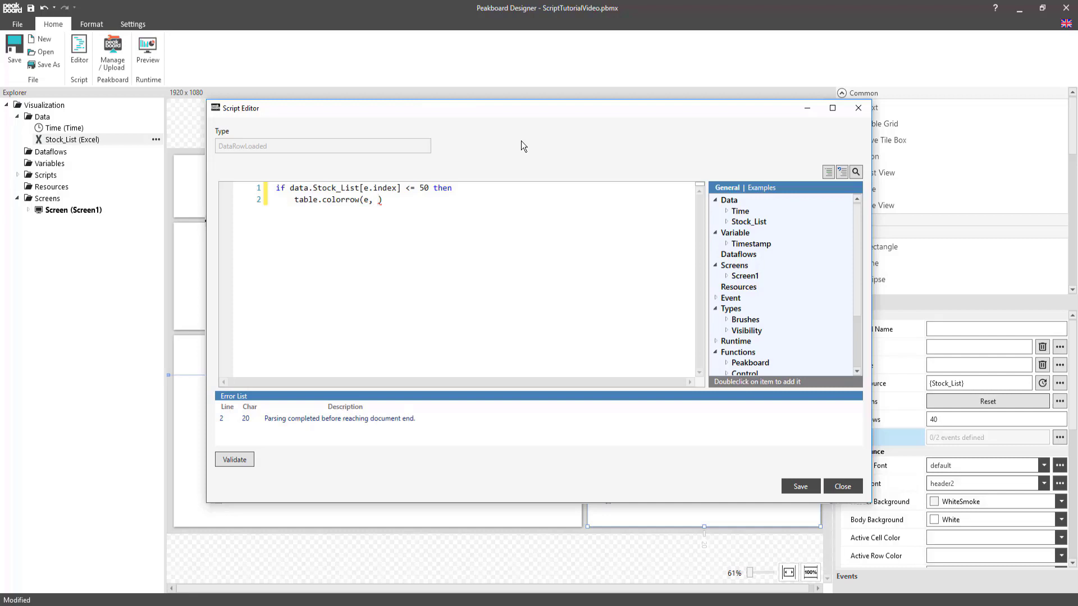
{"action": "type", "text": "brushes."}
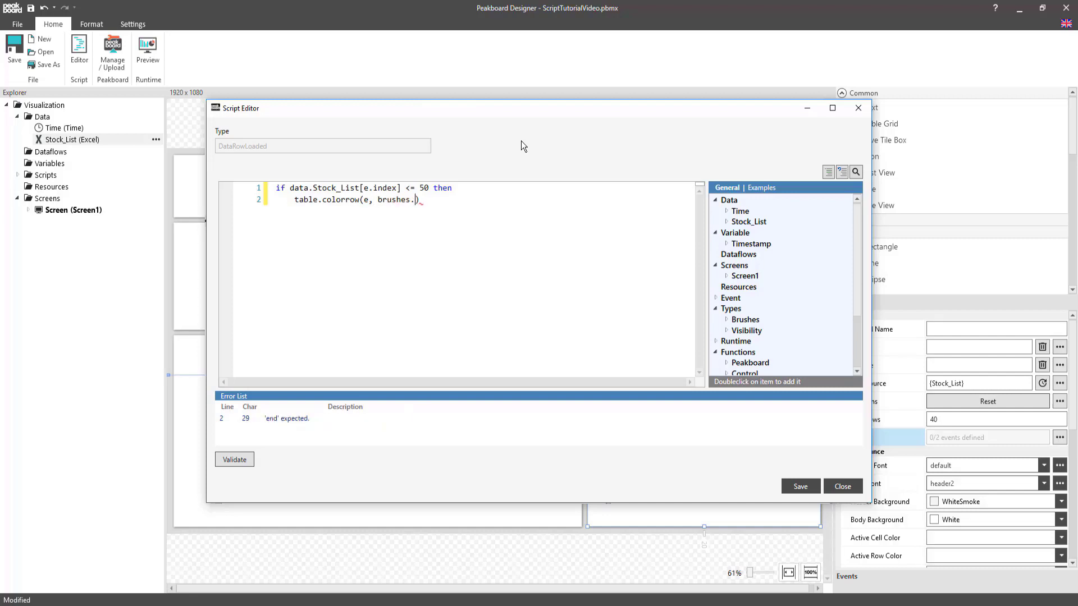
{"action": "type", "text": "crimson"}
- Add the unindented branch condition "elseif data.Stock_List[e.index] >= 100 then" below the crimson line
{"action": "key", "text": "Return"}
{"action": "key", "text": "BackSpace"}
{"action": "type", "text": "elseif"}
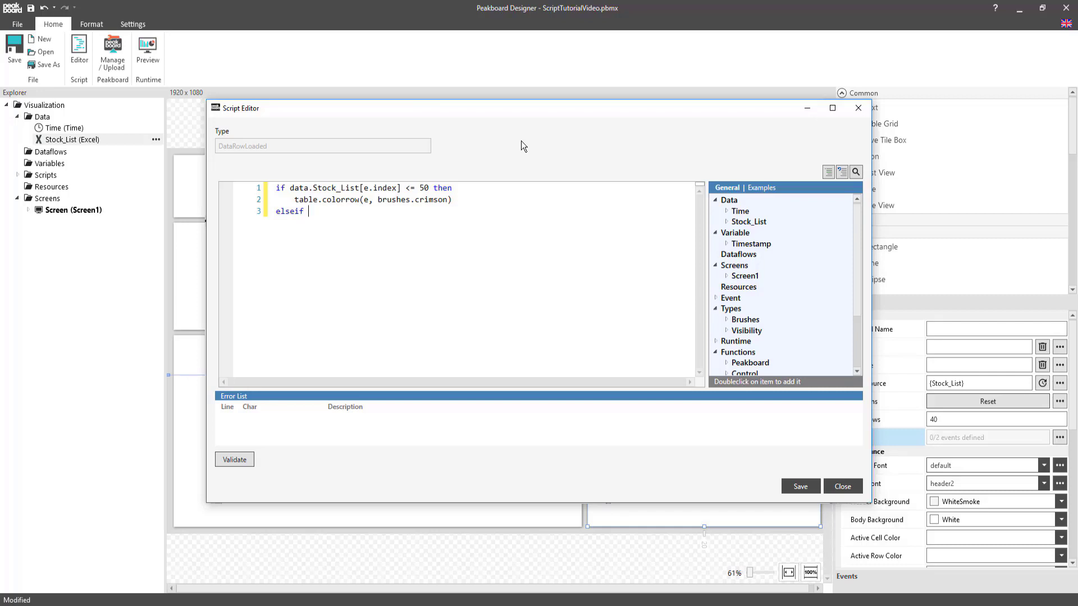
{"action": "type", "text": "data."}
{"action": "key", "text": "Return"}
{"action": "type", "text": "e.index"}
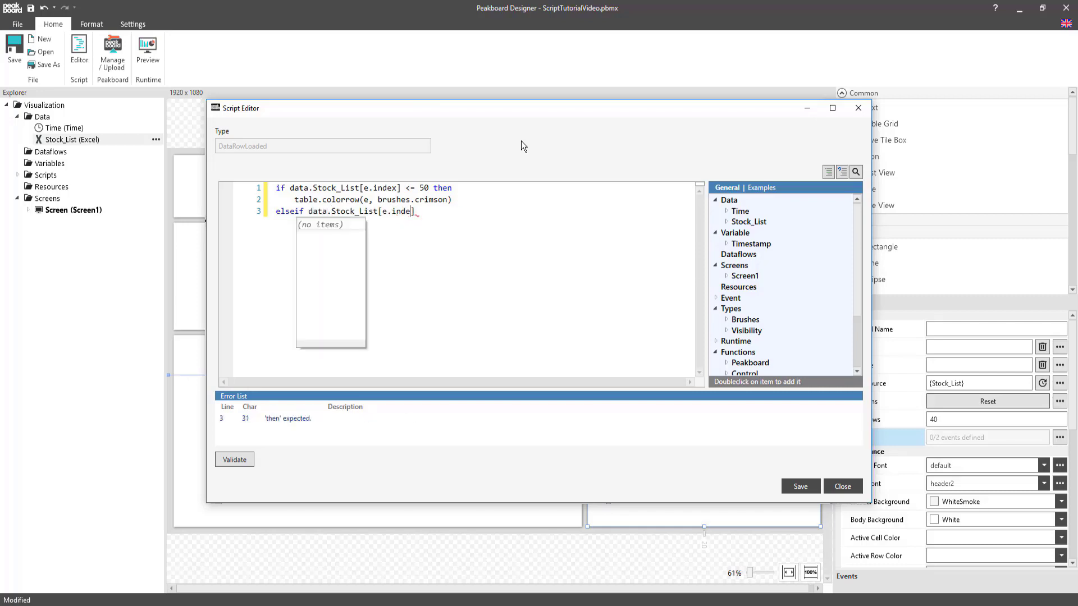
{"action": "key", "text": "End"}
{"action": "type", "text": ">= 100 then"}
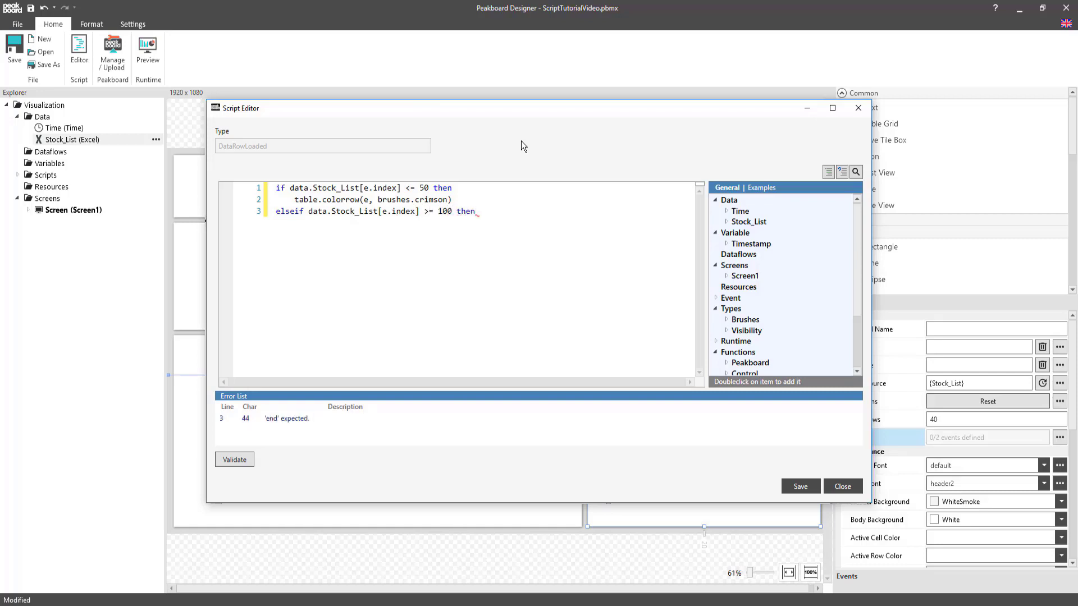
- Add the indented line "table.colorrow(e, brushes.seagreen)" inside the elseif branch
{"action": "key", "text": "Return"}
{"action": "key", "text": "Tab"}
{"action": "type", "text": "table.colorrow(e, brushes.sea"}
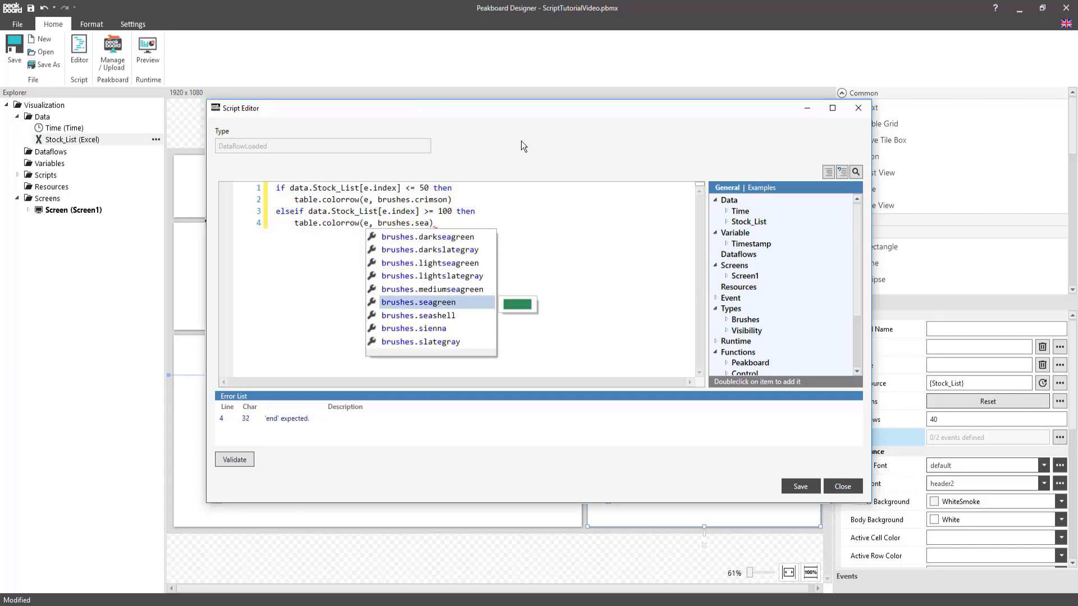
{"action": "key", "text": "Return"}
- Add an else branch containing the indented line "table.colorrow(e, brushes.darkorange)"
{"action": "key", "text": "End"}
{"action": "key", "text": "Return"}
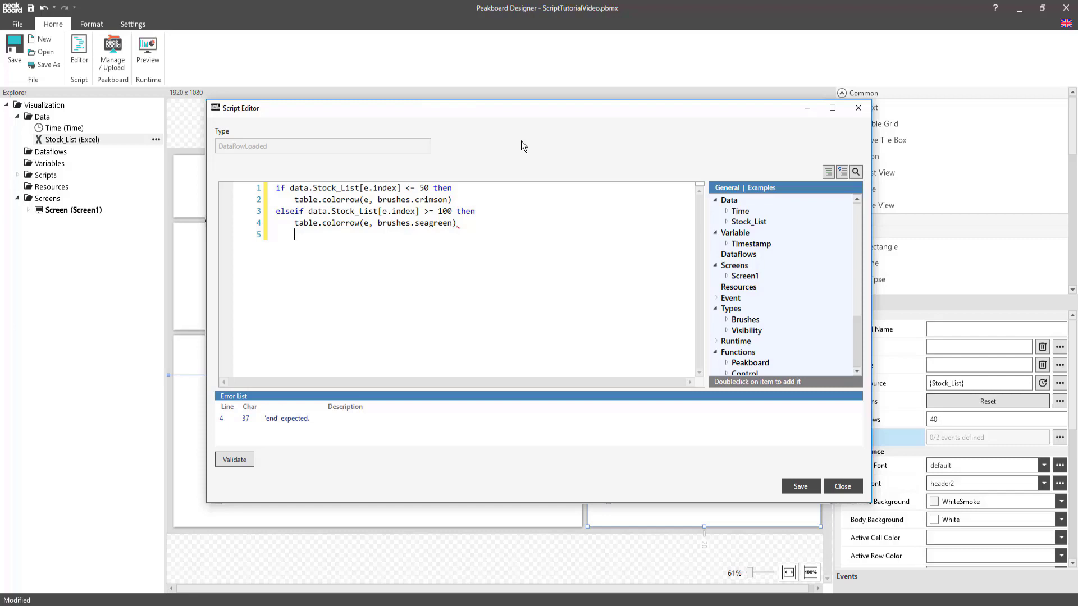
{"action": "key", "text": "BackSpace"}
{"action": "type", "text": "else"}
{"action": "key", "text": "Return"}
{"action": "key", "text": "Tab"}
{"action": "type", "text": "table."}
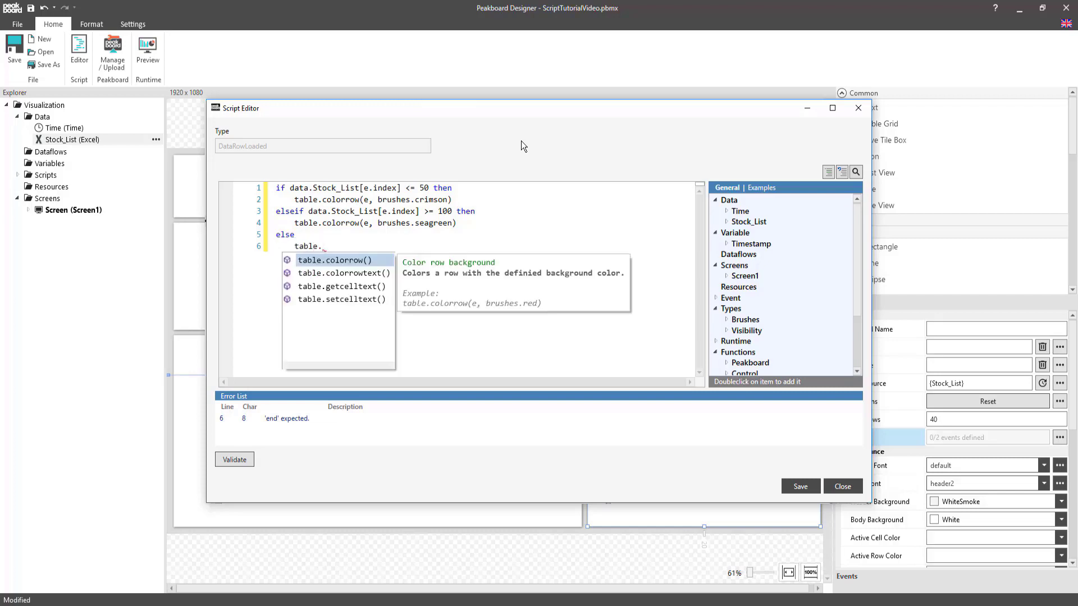
{"action": "key", "text": "Return"}
{"action": "type", "text": "e"}
{"action": "key", "text": "Right"}
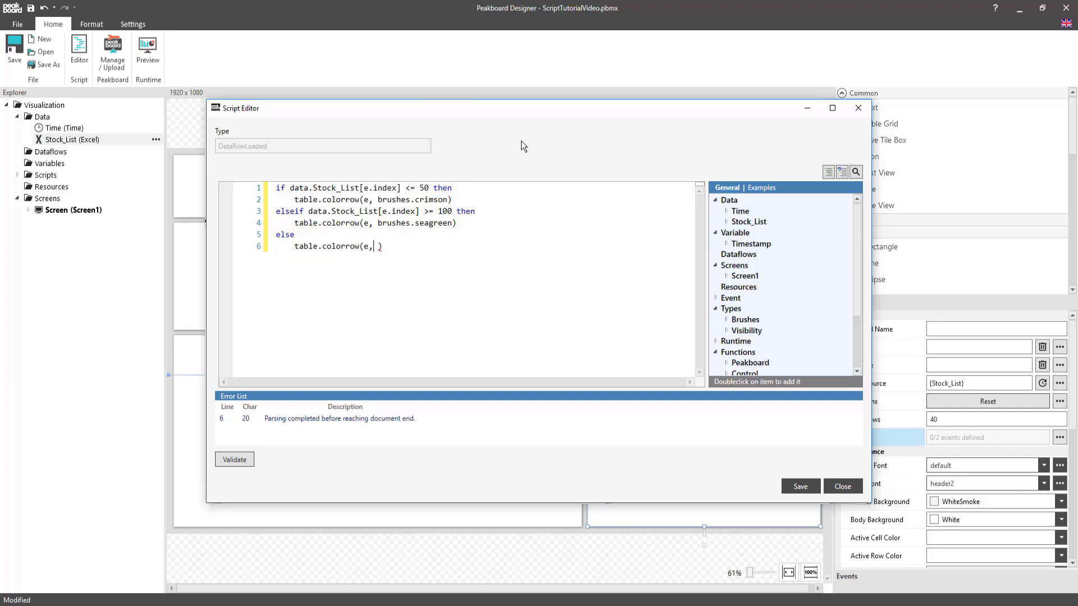
{"action": "type", "text": "brushes.dar"}
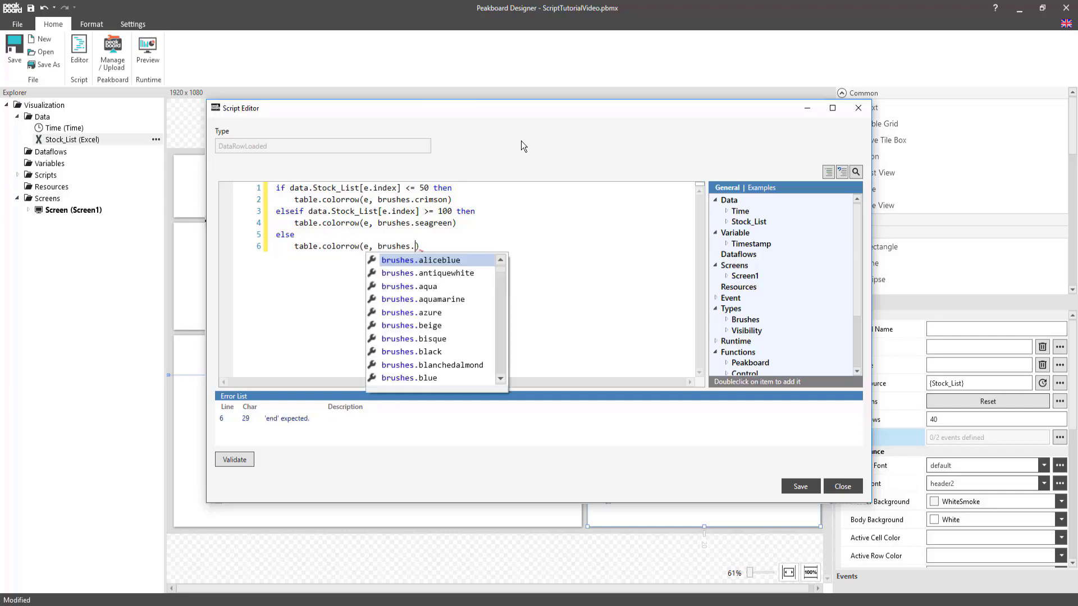
{"action": "type", "text": "ko"}
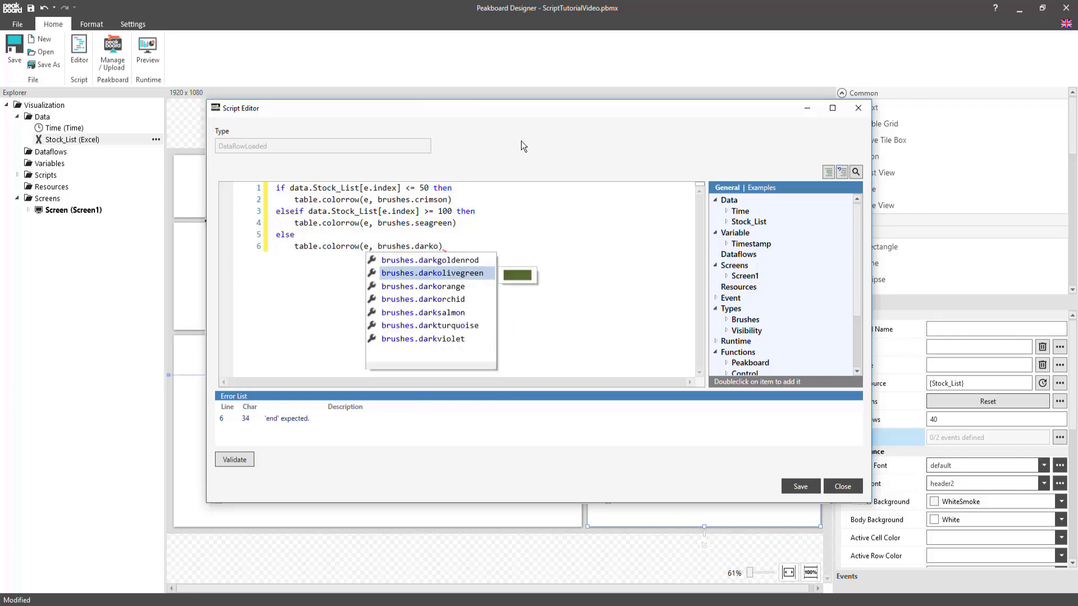
{"action": "key", "text": "Return"}
- Close the if block with "end", save the script and confirm the table's events
{"action": "key", "text": "End"}
{"action": "key", "text": "Return"}
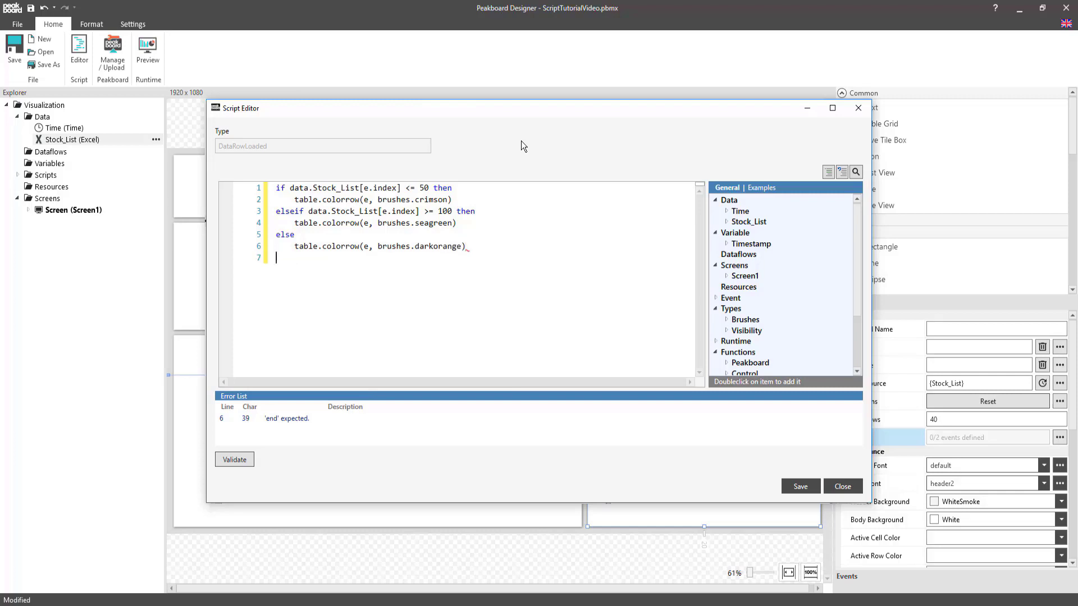
{"action": "type", "text": "end"}
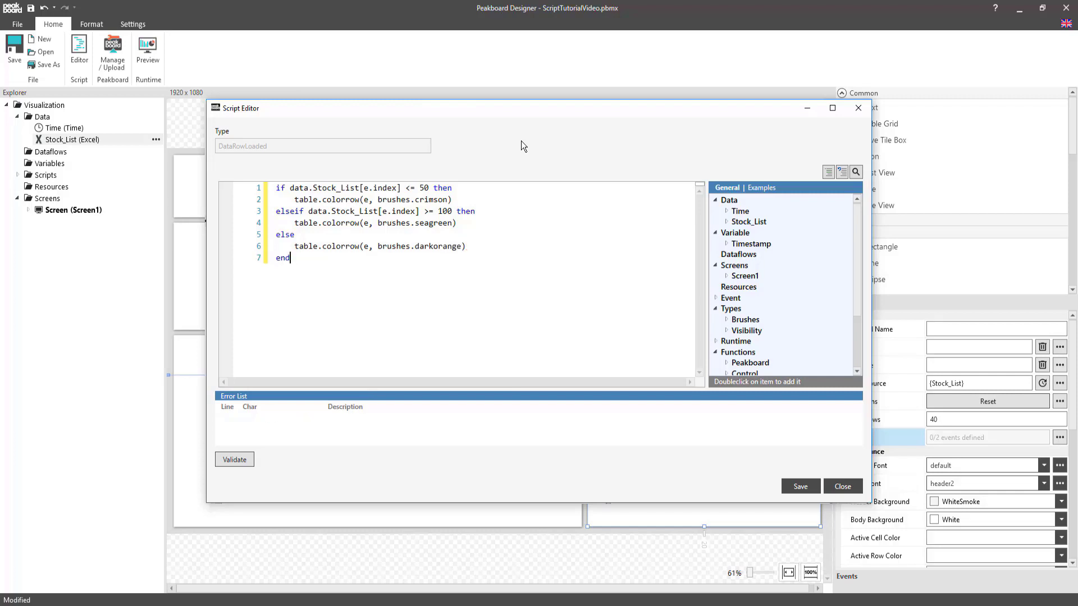
{"action": "left_click", "coordinate": [800, 486]}
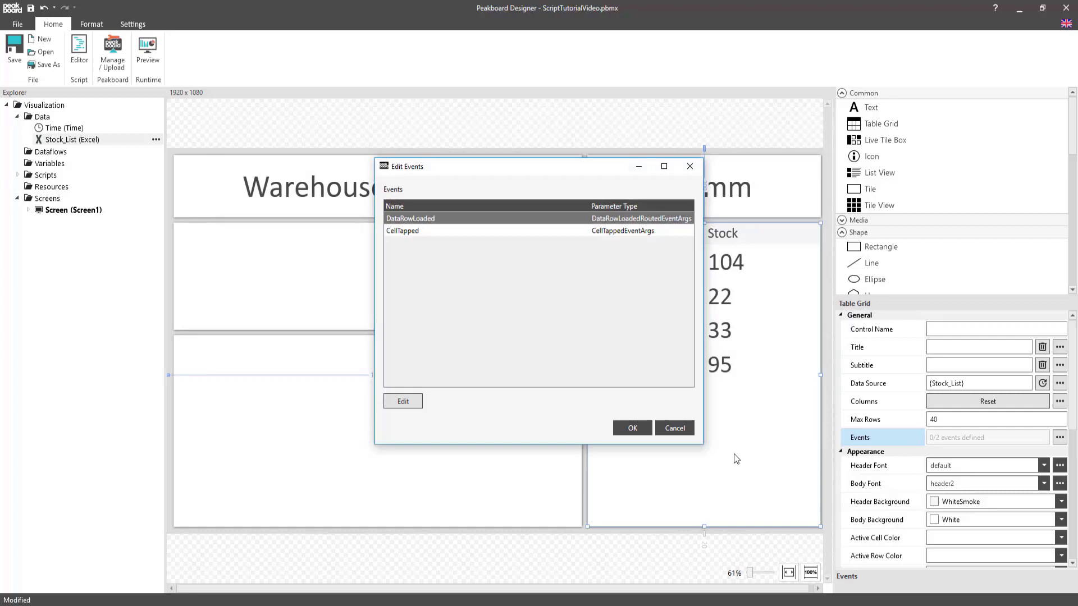
{"action": "left_click", "coordinate": [633, 429]}
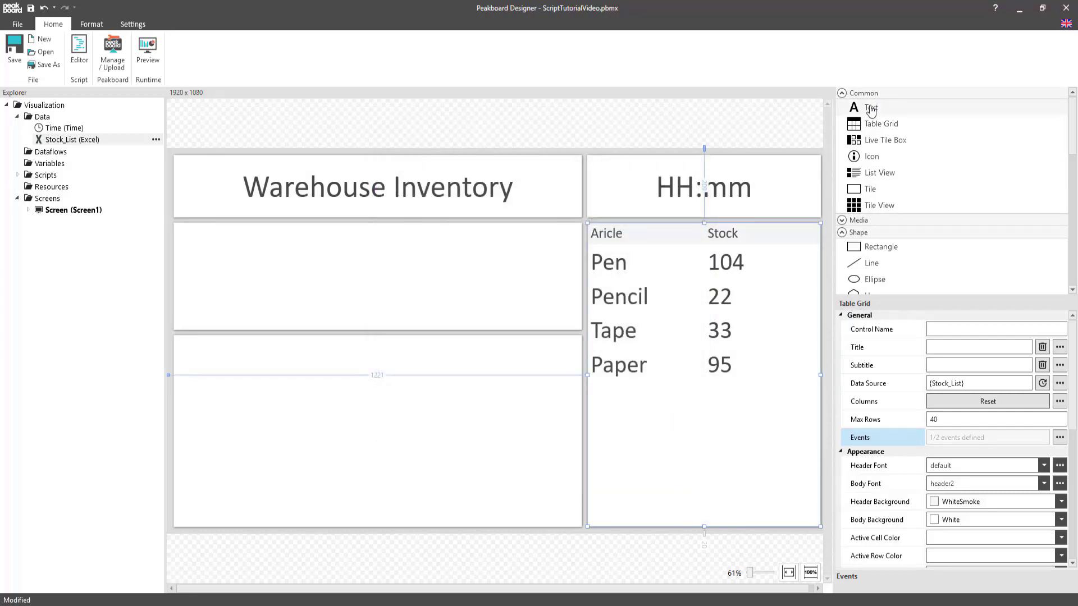
- Place a text control about 443 wide in the tile below Warehouse Inventory, with control name and title Article
{"action": "left_click_drag", "start_coordinate": [870, 111], "coordinate": [217, 241]}
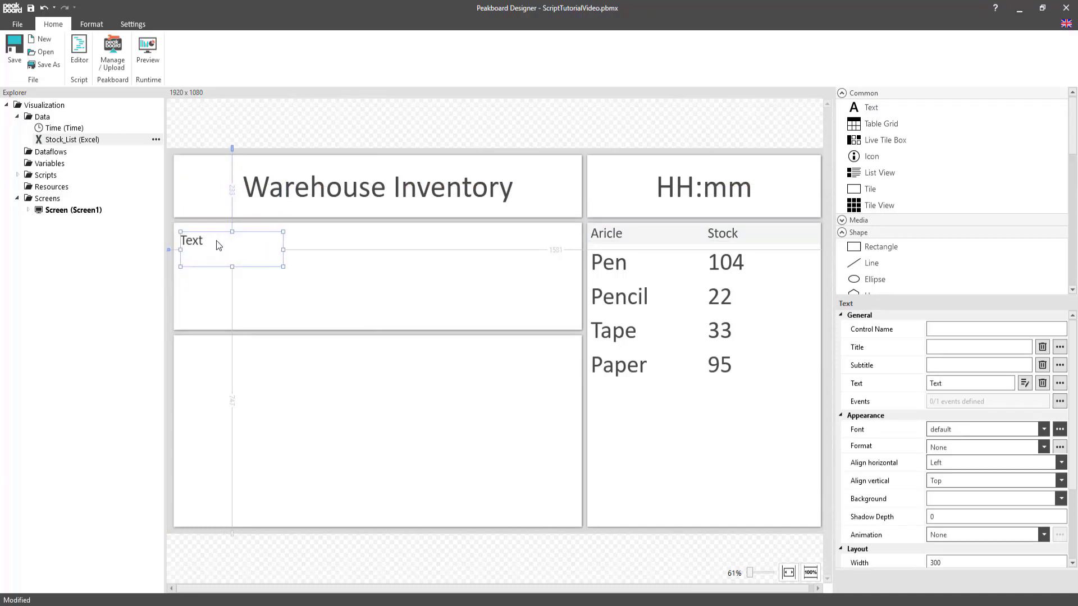
{"action": "left_click_drag", "start_coordinate": [283, 250], "coordinate": [332, 253]}
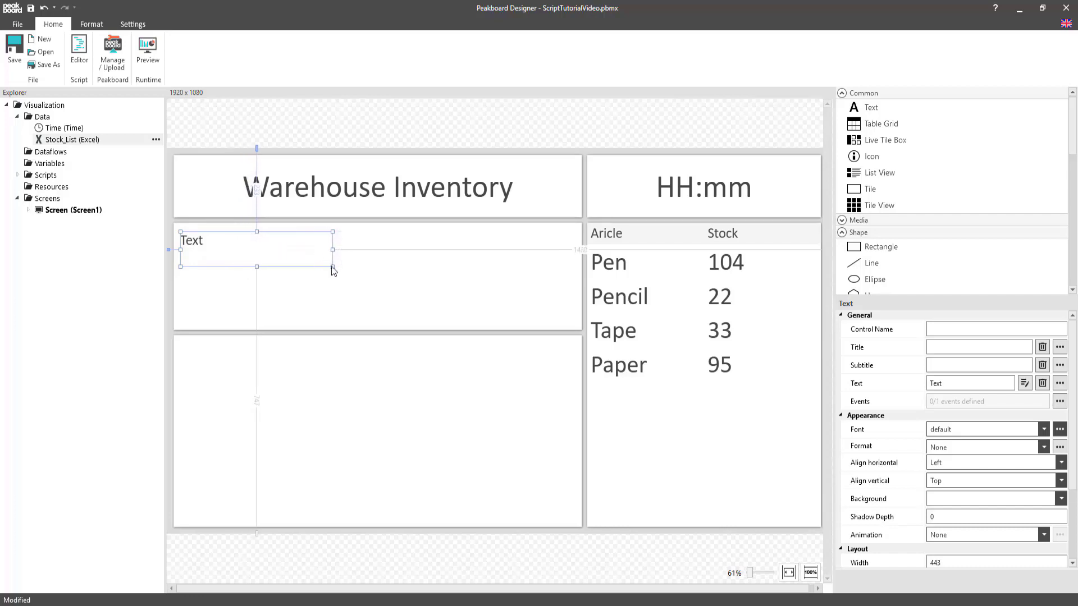
{"action": "left_click", "coordinate": [964, 331]}
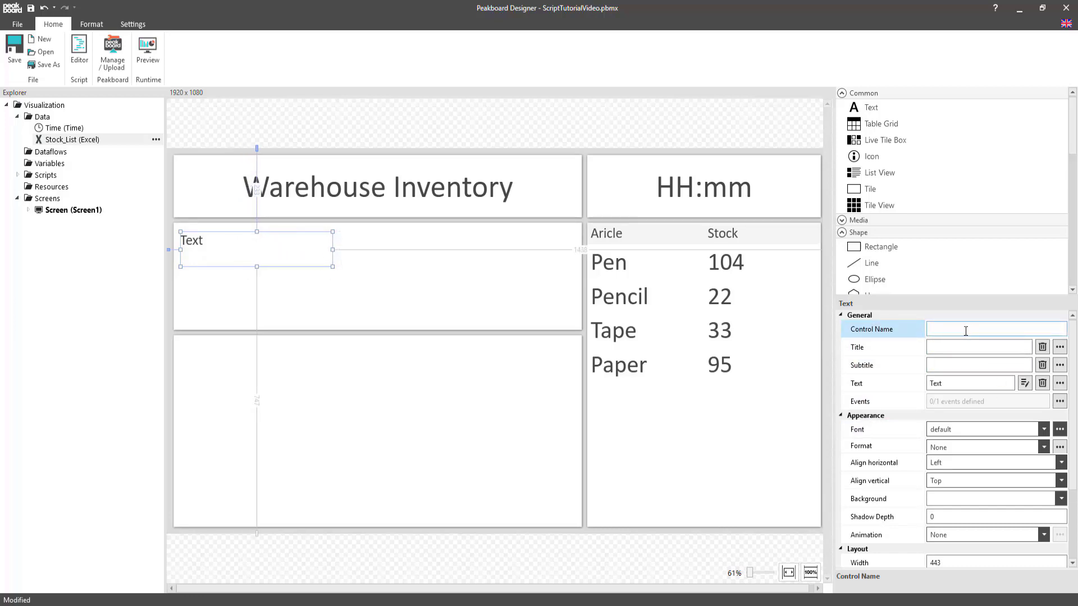
{"action": "type", "text": "Article"}
{"action": "key", "text": "Tab"}
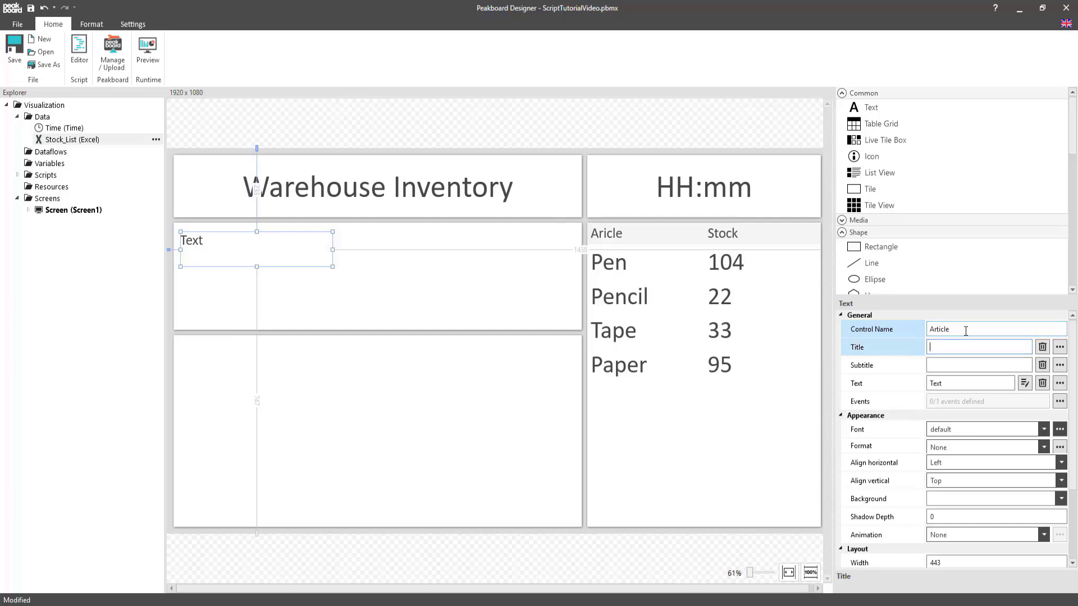
{"action": "type", "text": "Article"}
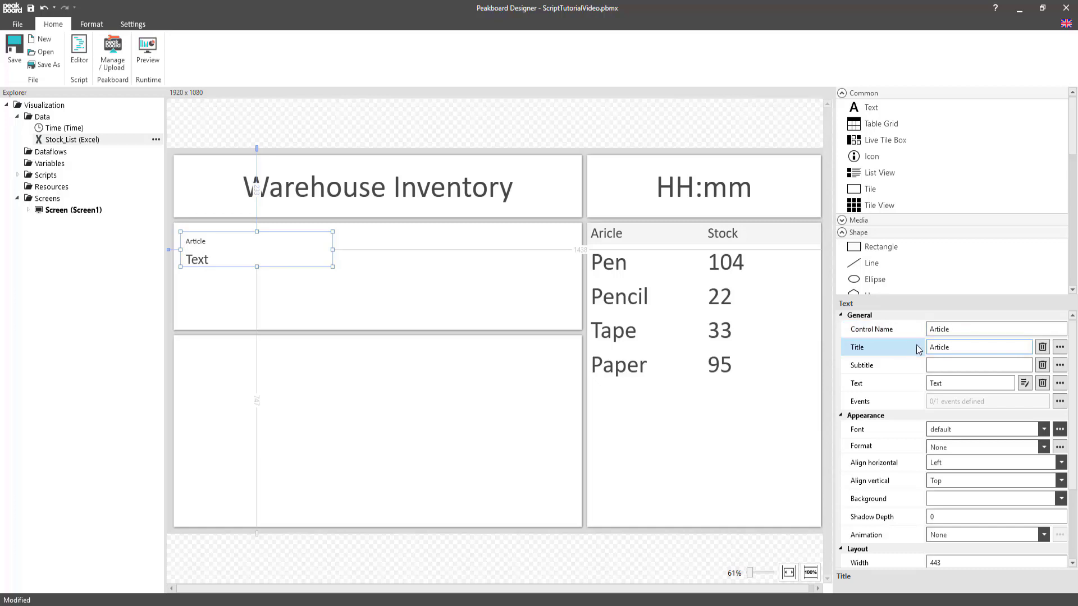
- Bind the Article control's text to row 0, column Aricle of Stock_List and widen the control to about 452
{"action": "left_click", "coordinate": [1059, 383]}
{"action": "left_click", "coordinate": [590, 308]}
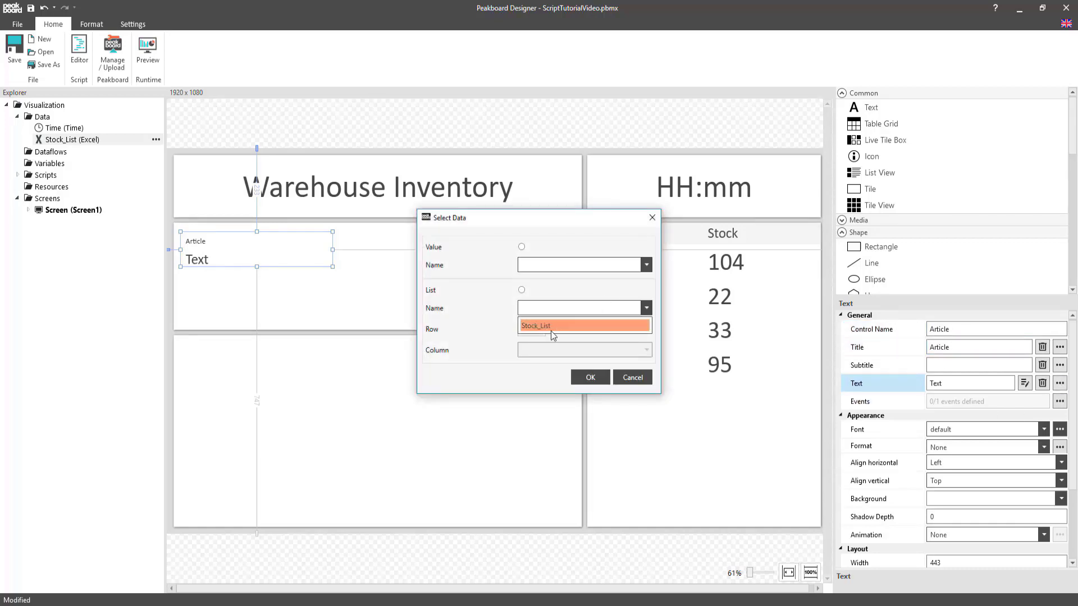
{"action": "left_click", "coordinate": [553, 335]}
{"action": "left_click", "coordinate": [589, 377]}
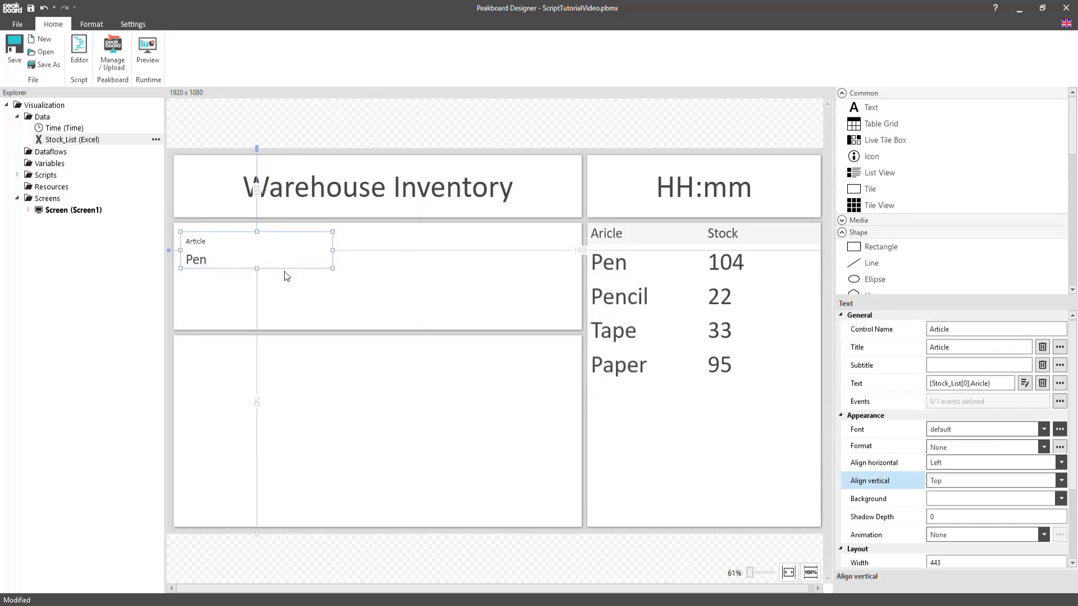
{"action": "left_click_drag", "start_coordinate": [333, 250], "coordinate": [336, 254]}
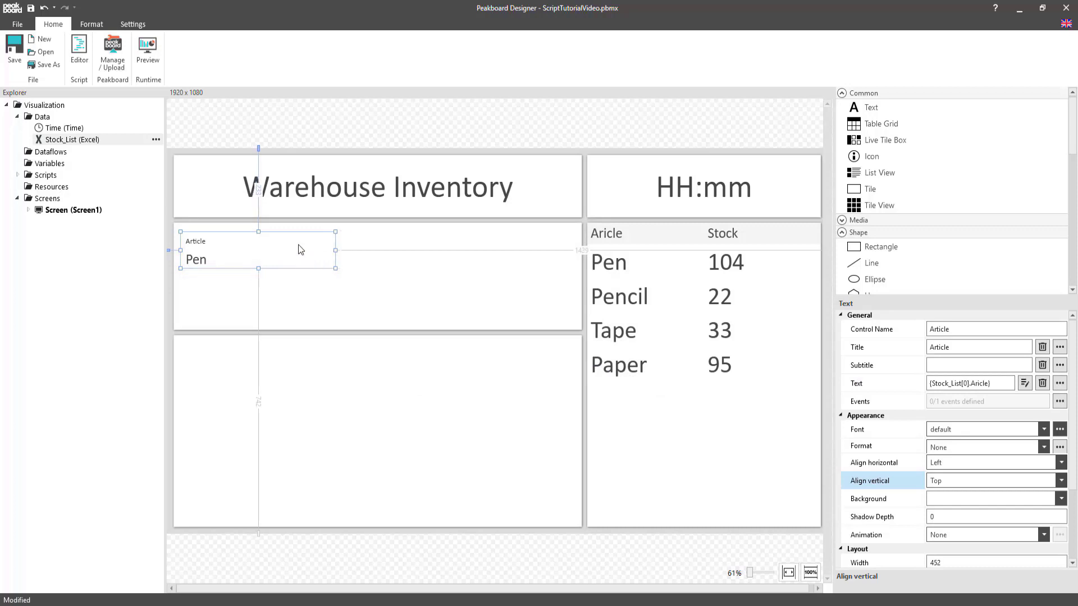
- Duplicate the Article control beside the original in the same tile and set the copy's control name and title to Stock
{"action": "key", "text": "ctrl+c"}
{"action": "key", "text": "ctrl+v"}
{"action": "left_click_drag", "start_coordinate": [227, 255], "coordinate": [429, 255]}
{"action": "left_click", "coordinate": [898, 329]}
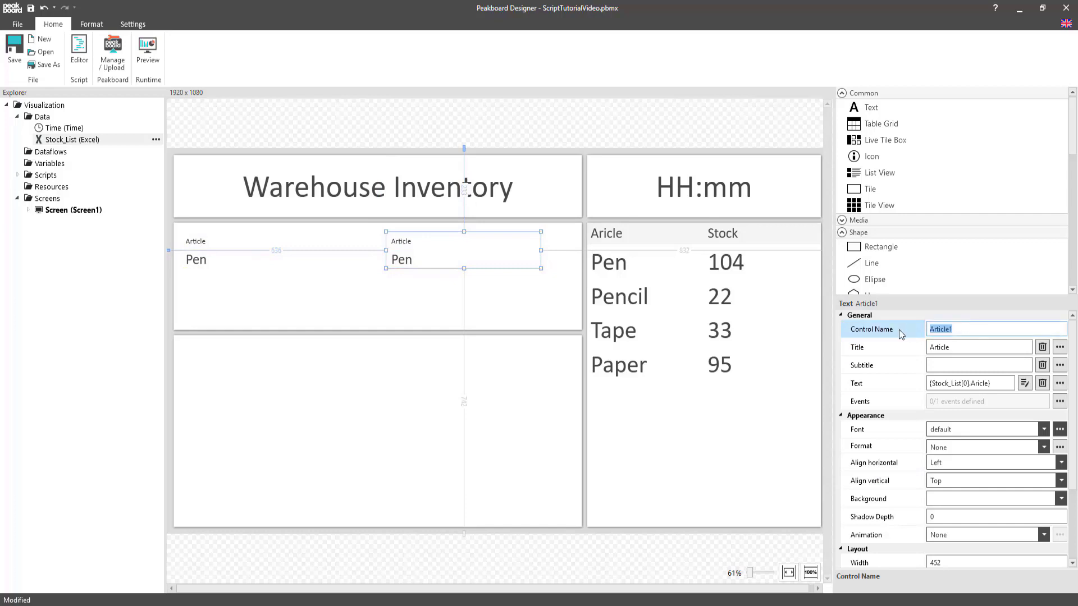
{"action": "type", "text": "Stock"}
{"action": "left_click", "coordinate": [976, 340]}
{"action": "double_click", "coordinate": [978, 343]}
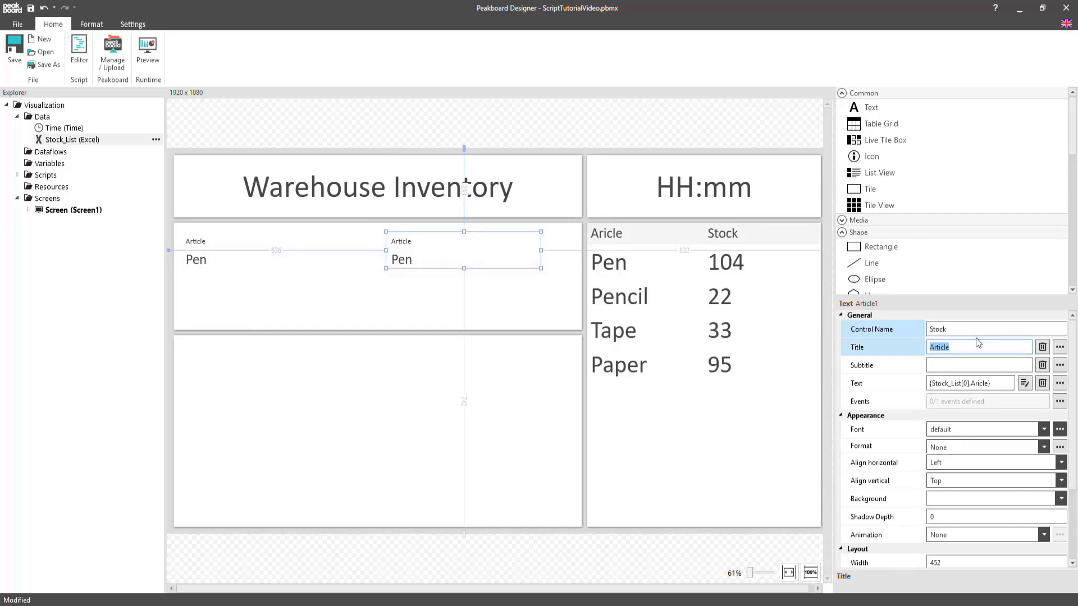
{"action": "type", "text": "Stock"}
- Bind the Stock control's text to the Stock column of Stock_List, row 0
{"action": "left_click", "coordinate": [1059, 383]}
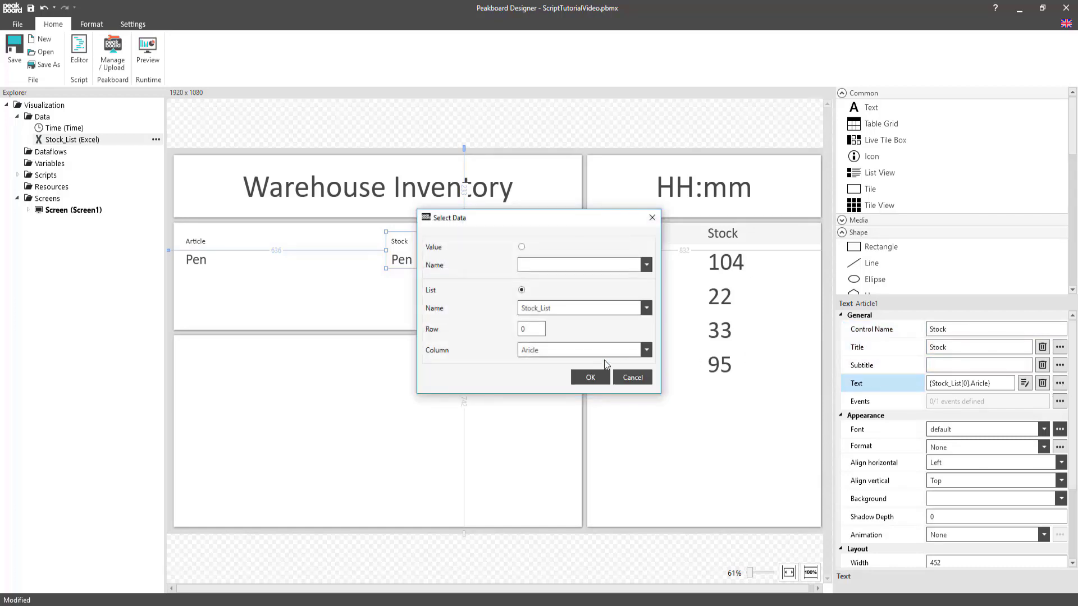
{"action": "left_click", "coordinate": [604, 359]}
{"action": "left_click", "coordinate": [538, 379]}
{"action": "left_click", "coordinate": [586, 380]}
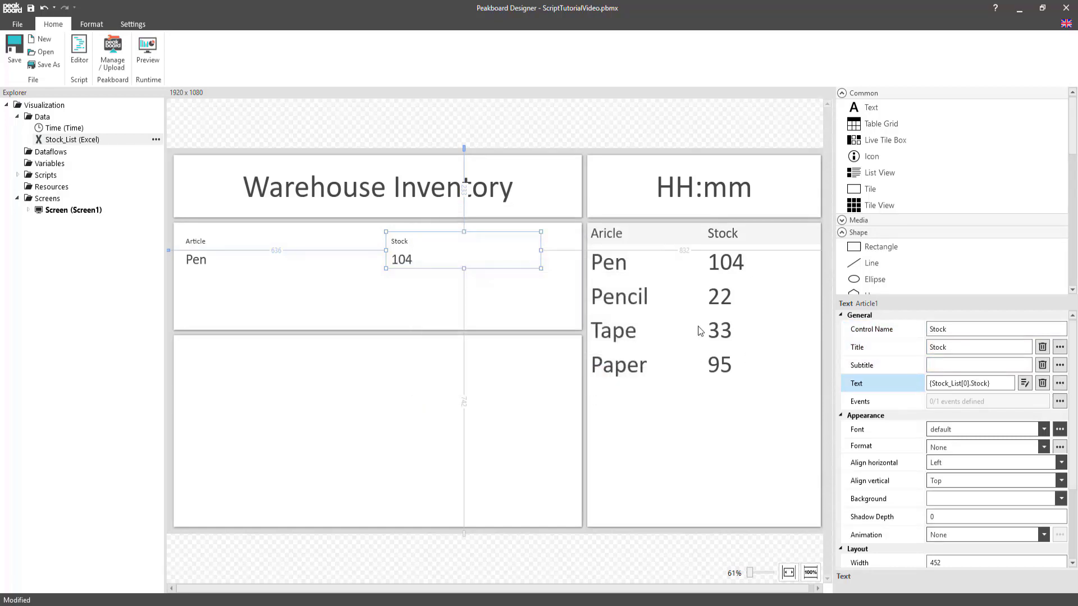
- In the stock table's CellTapped event script, declare local article_name as data.Stock_List[e.row].Article
{"action": "left_click", "coordinate": [656, 342]}
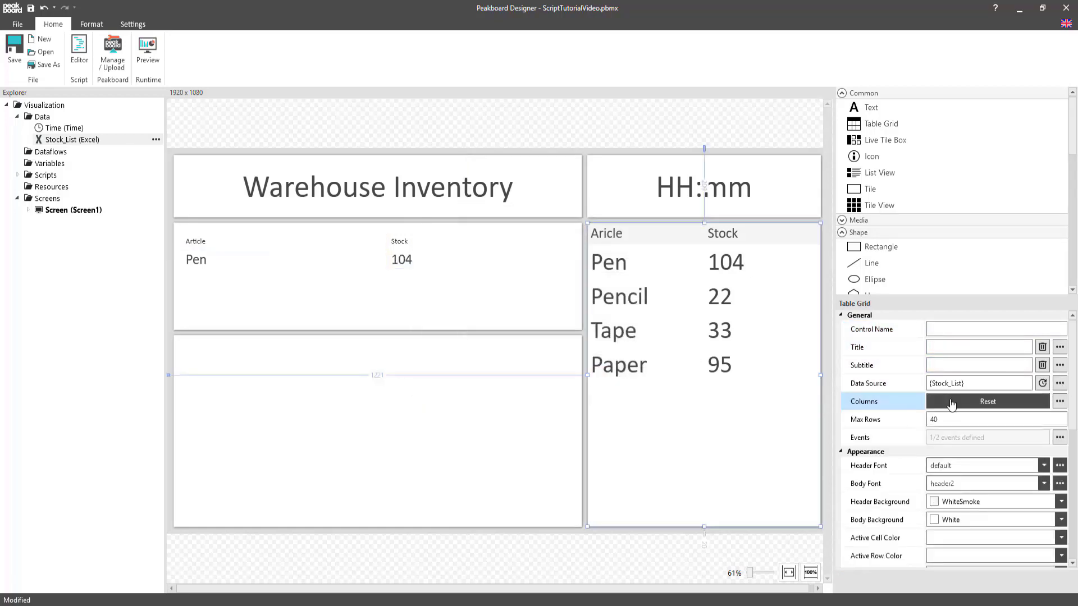
{"action": "left_click", "coordinate": [1059, 438]}
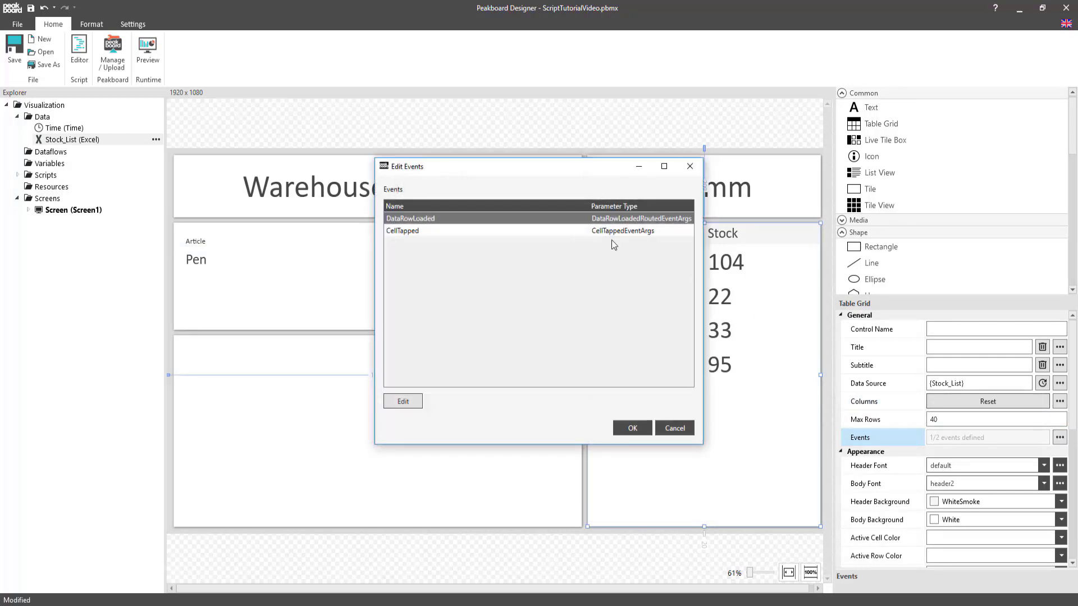
{"action": "left_click", "coordinate": [413, 231]}
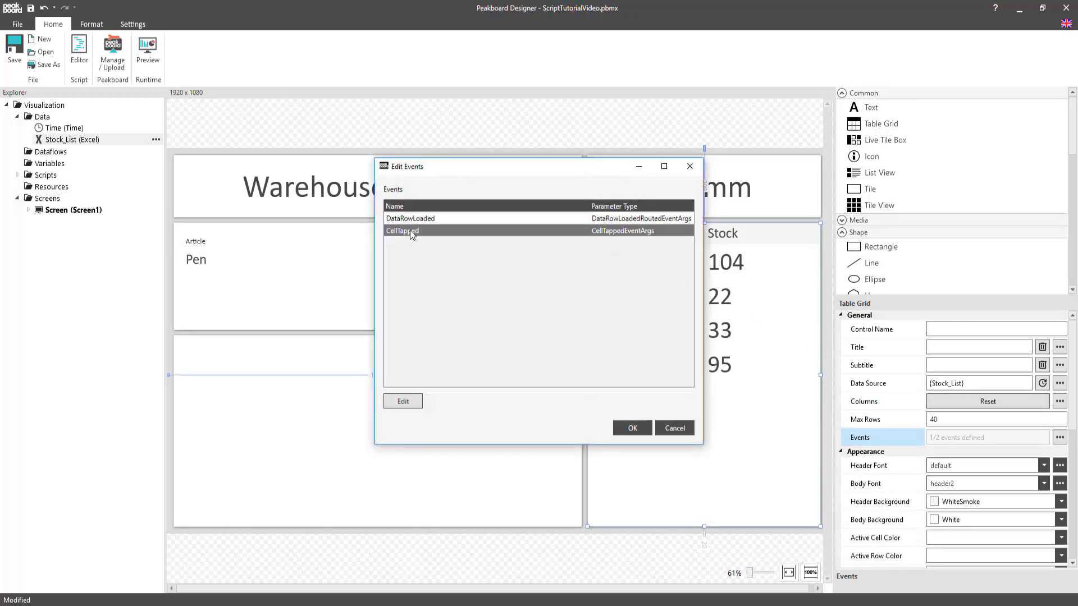
{"action": "left_click", "coordinate": [398, 405]}
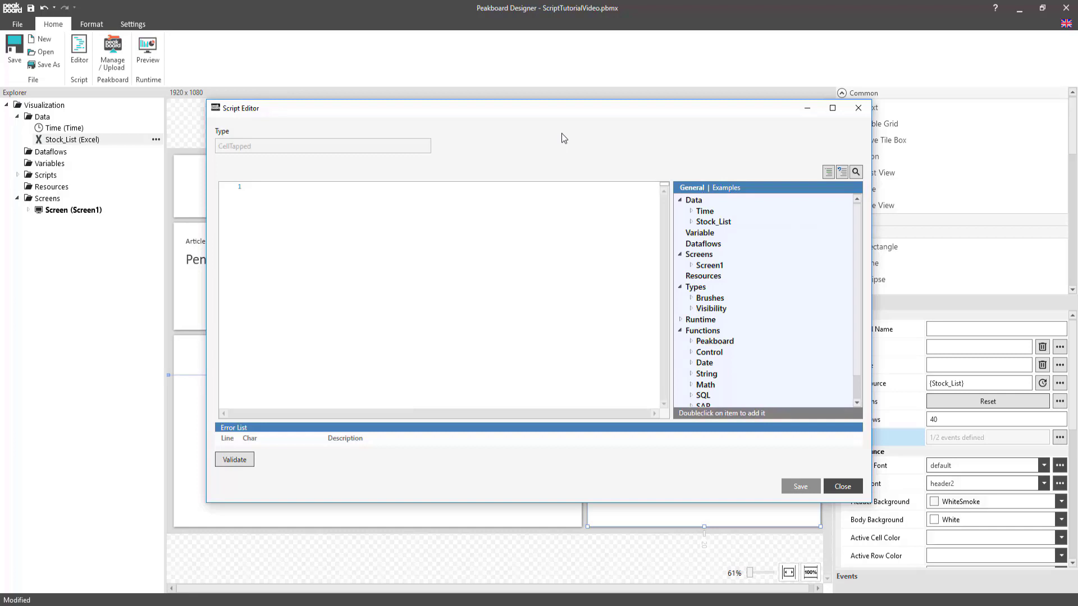
{"action": "type", "text": "local "}
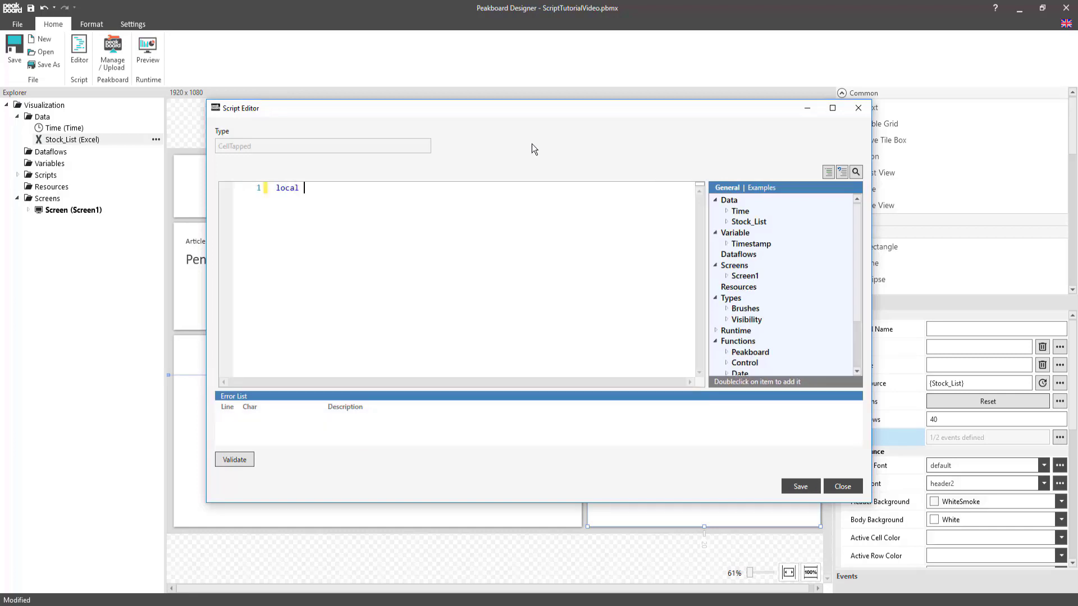
{"action": "type", "text": "article_name = data.St"}
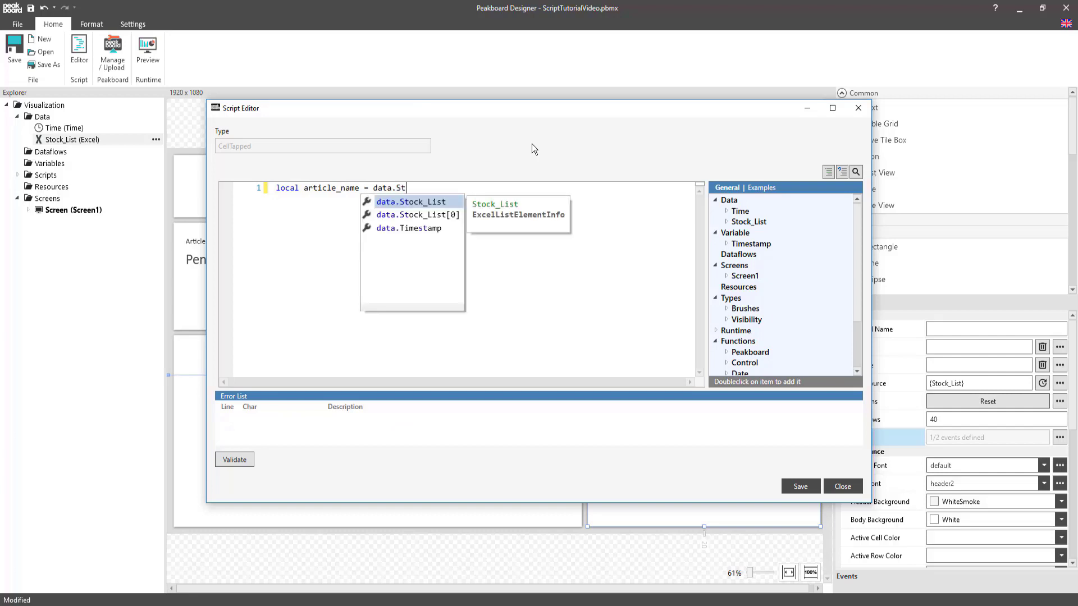
{"action": "key", "text": "Down"}
{"action": "key", "text": "Return"}
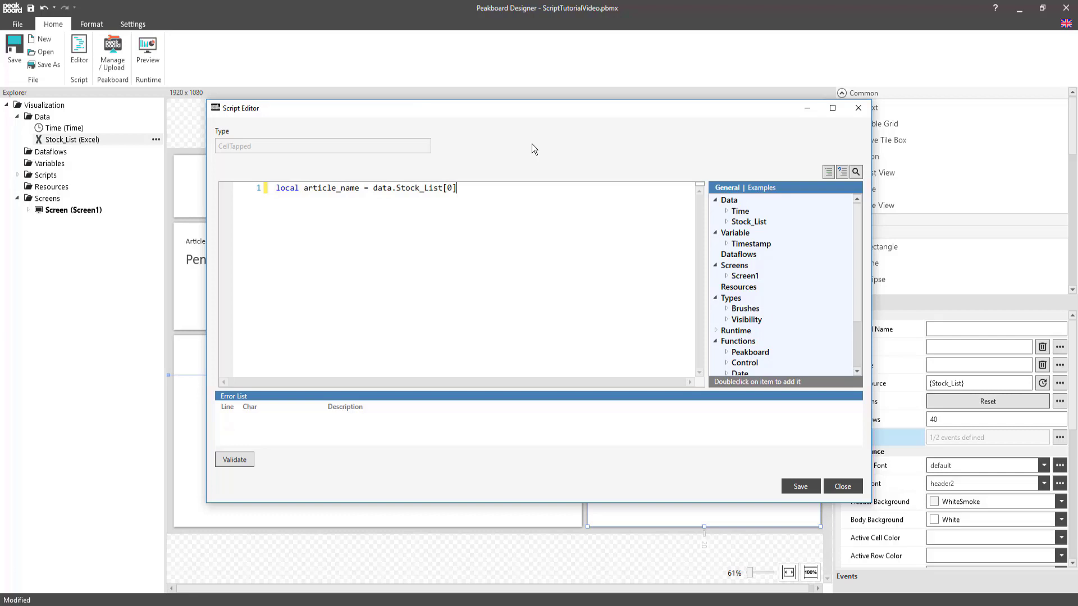
{"action": "key", "text": "BackSpace"}
{"action": "type", "text": "e.row]"}
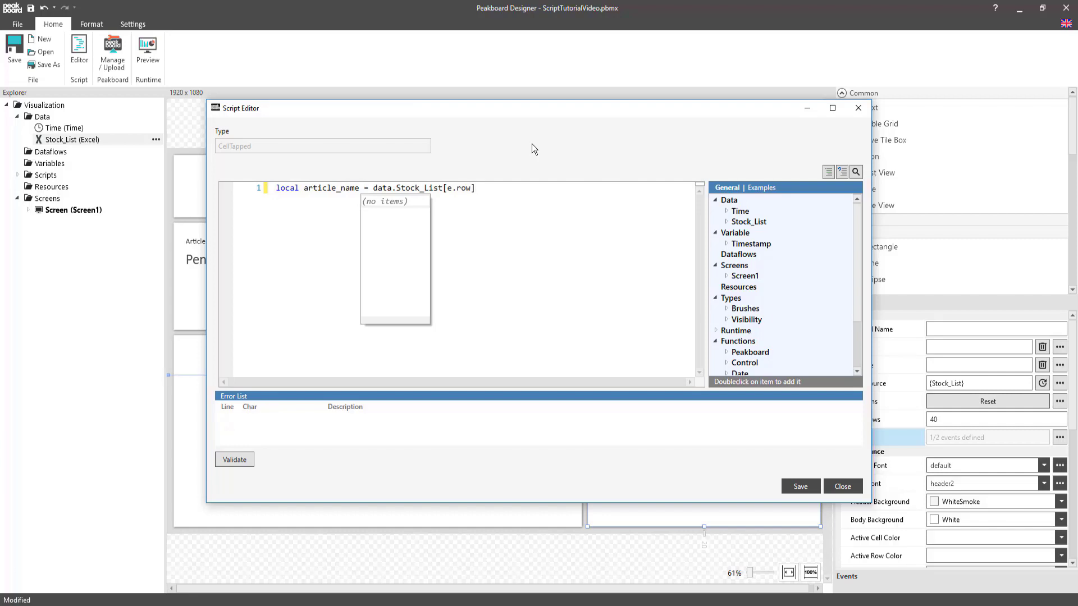
{"action": "type", "text": ".Article"}
{"action": "key", "text": "Return"}
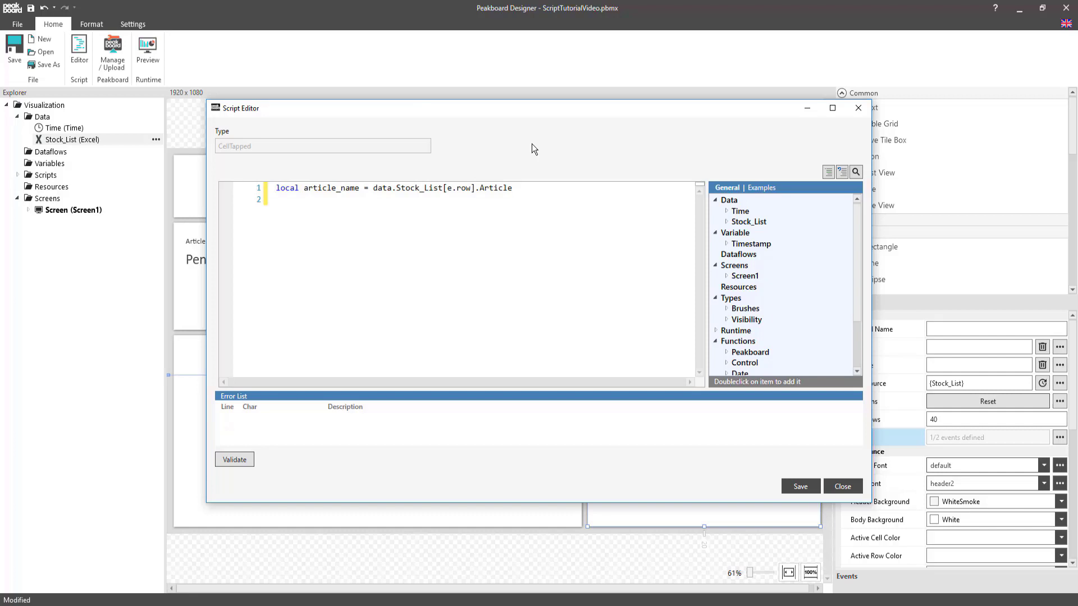
- Add a second script line assigning article_name to screens['Screen1'].Article.text
{"action": "type", "text": "screens."}
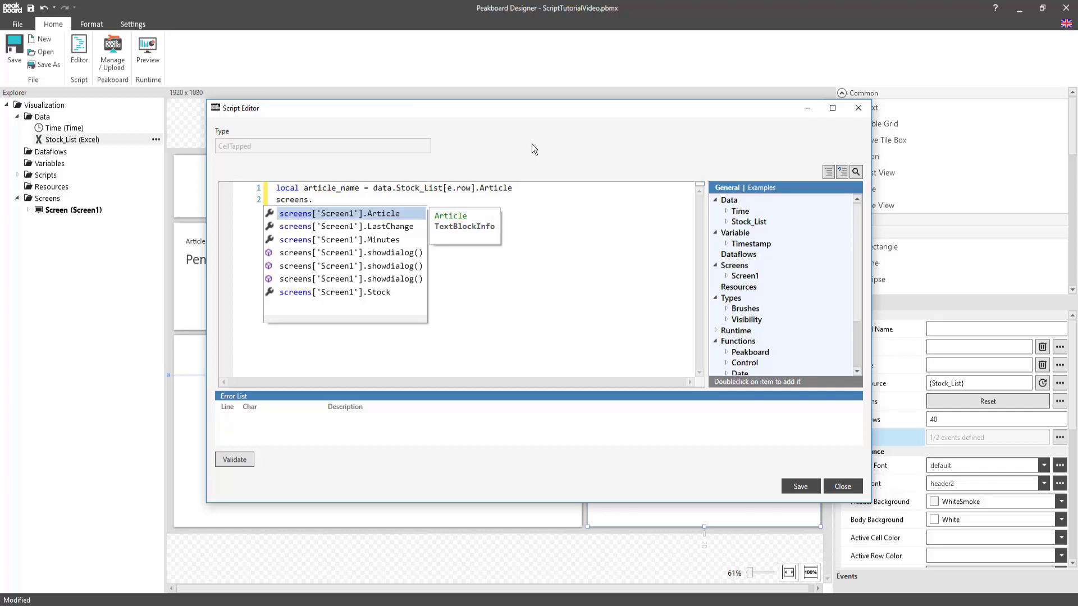
{"action": "key", "text": "Return"}
{"action": "type", "text": "."}
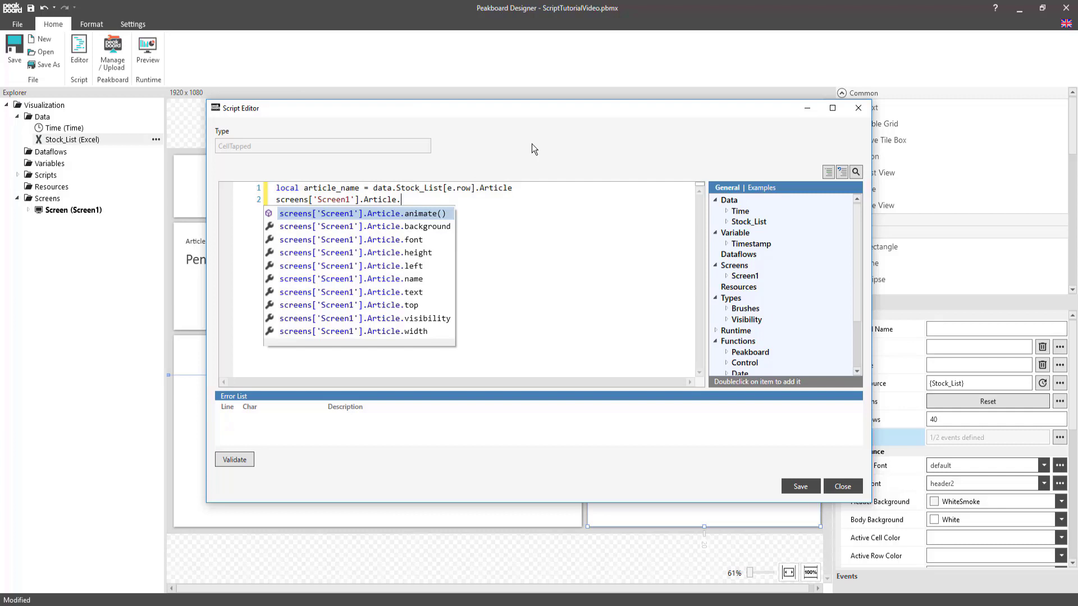
{"action": "type", "text": "te"}
{"action": "key", "text": "Return"}
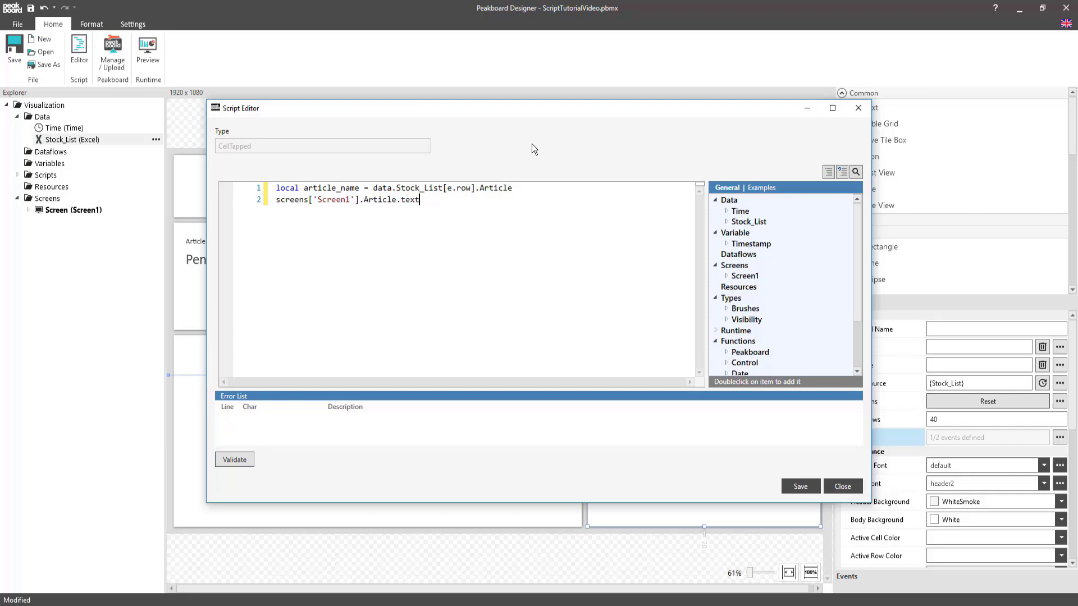
{"action": "type", "text": "= article_name"}
{"action": "key", "text": "Return"}
- After a blank line, declare local stock_value as data.Stock_List[e.row].Stock in the CellTapped script
{"action": "key", "text": "Return"}
{"action": "type", "text": "local stock_value ="}
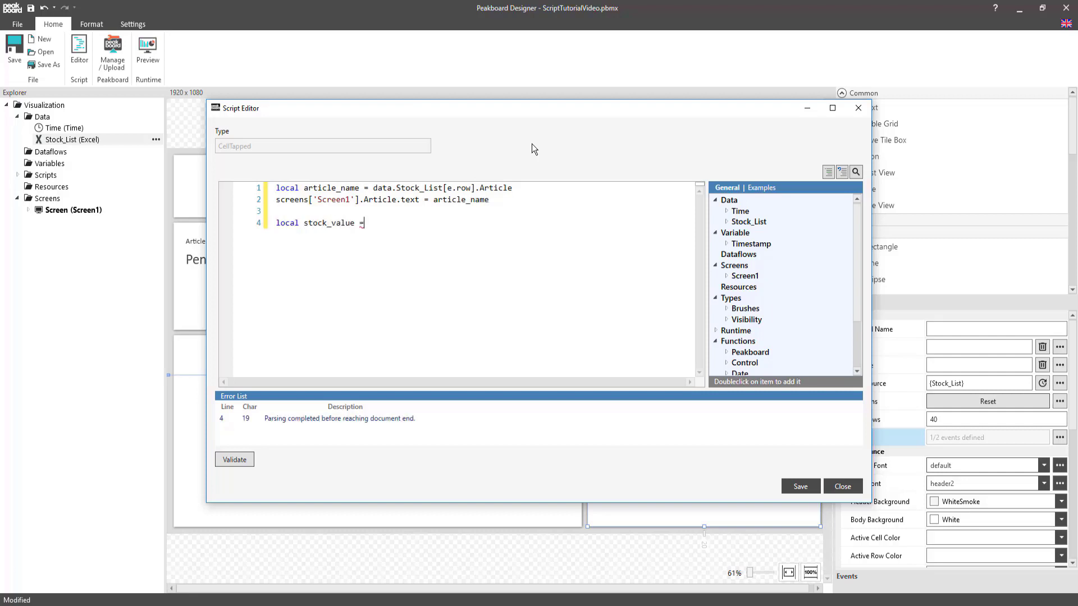
{"action": "type", "text": " data.Stock_List[e.row].Stock"}
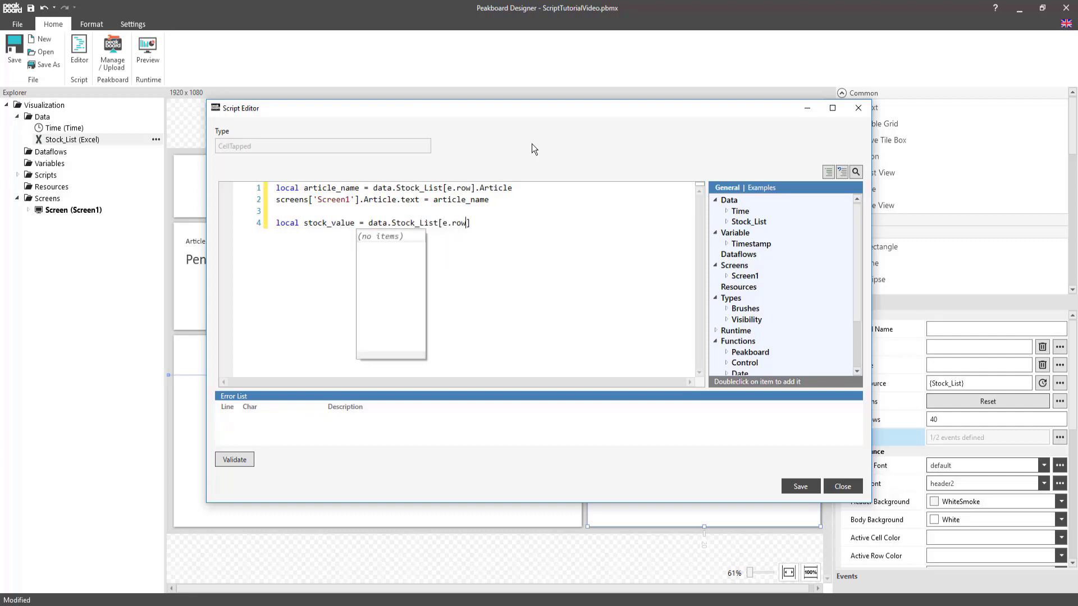
{"action": "key", "text": "Return"}
- Assign stock_value to screens['Screen1'].Stock.text, then save the CellTapped script and accept the table's events
{"action": "type", "text": "screens."}
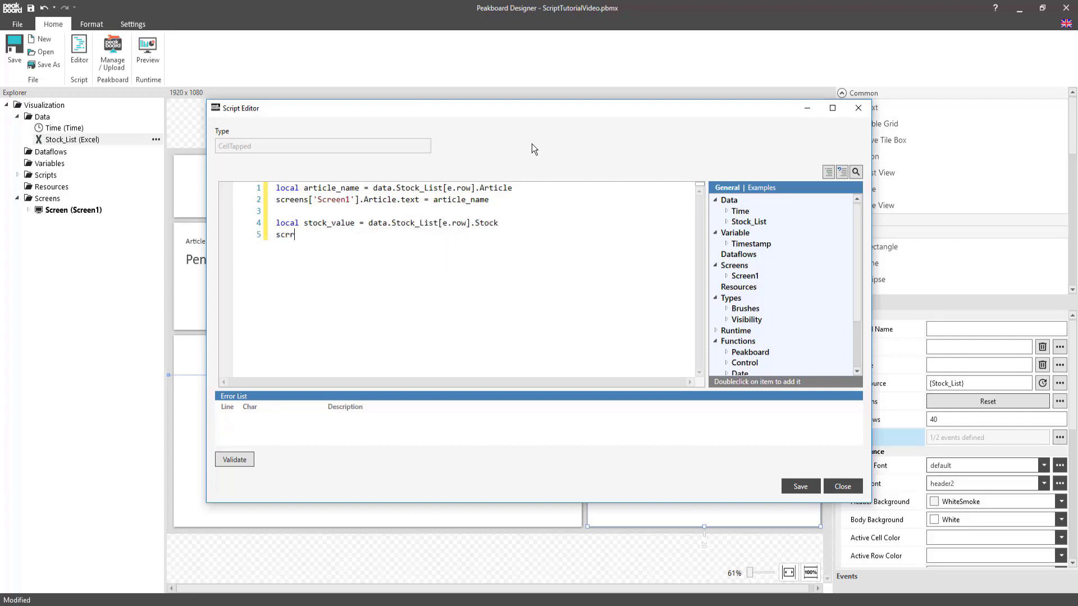
{"action": "type", "text": "['Screen1'].Stock.text = stock."}
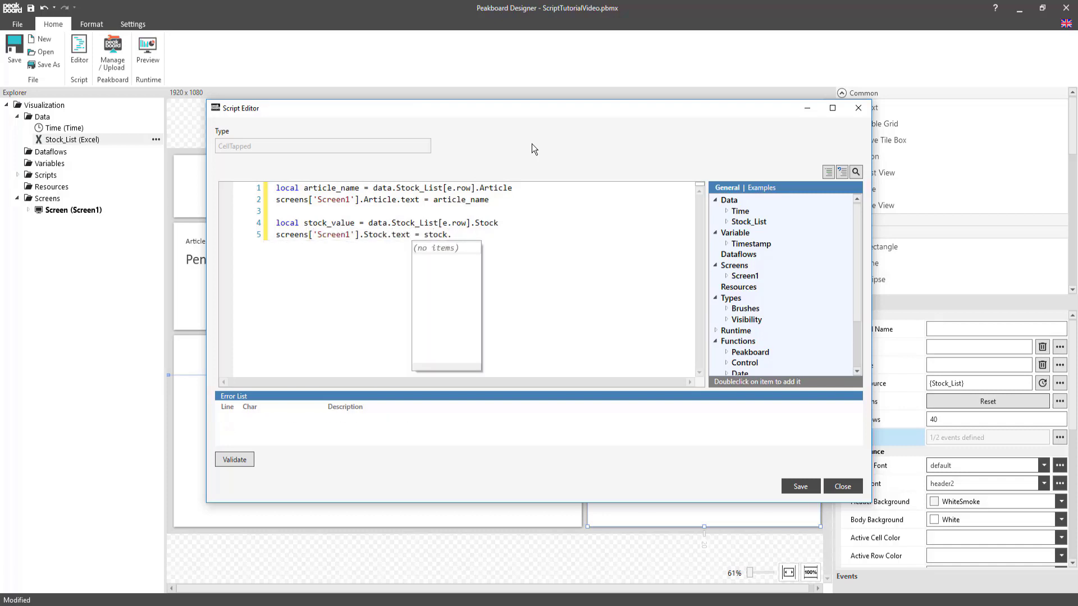
{"action": "key", "text": "BackSpace"}
{"action": "key", "text": "BackSpace"}
{"action": "type", "text": "st"}
{"action": "key", "text": "BackSpace"}
{"action": "key", "text": "BackSpace"}
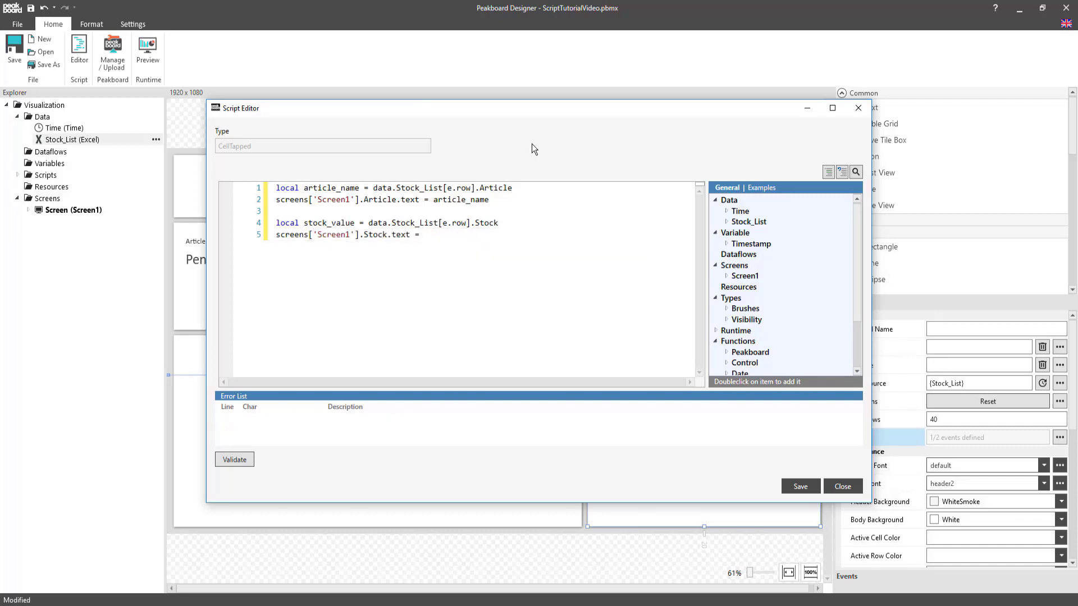
{"action": "type", "text": "stock_value"}
{"action": "left_click", "coordinate": [800, 486]}
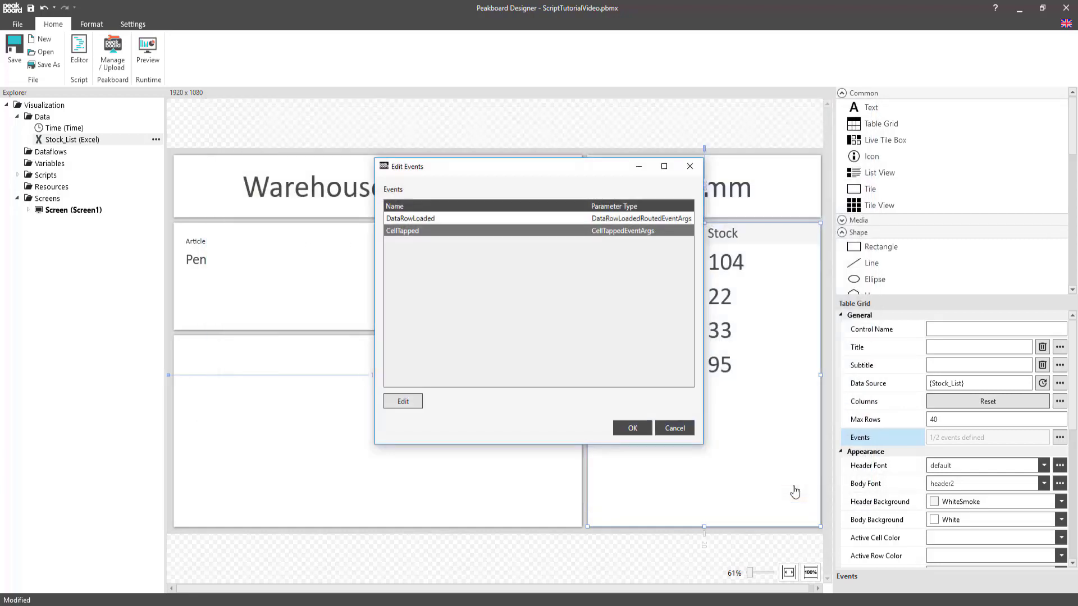
{"action": "left_click", "coordinate": [632, 427]}
{"action": "left_click", "coordinate": [585, 418]}
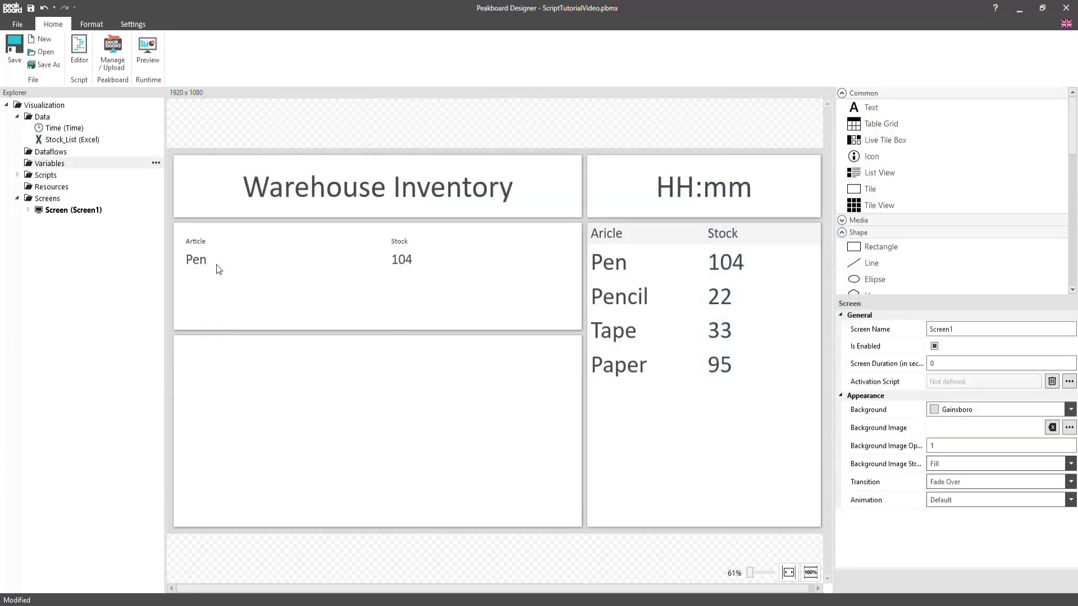
- Duplicate the Article control below the original, with control name LastChange, title Last Change and the text binding cleared
{"action": "left_click", "coordinate": [203, 257]}
{"action": "left_click_drag", "start_coordinate": [204, 257], "coordinate": [217, 305]}
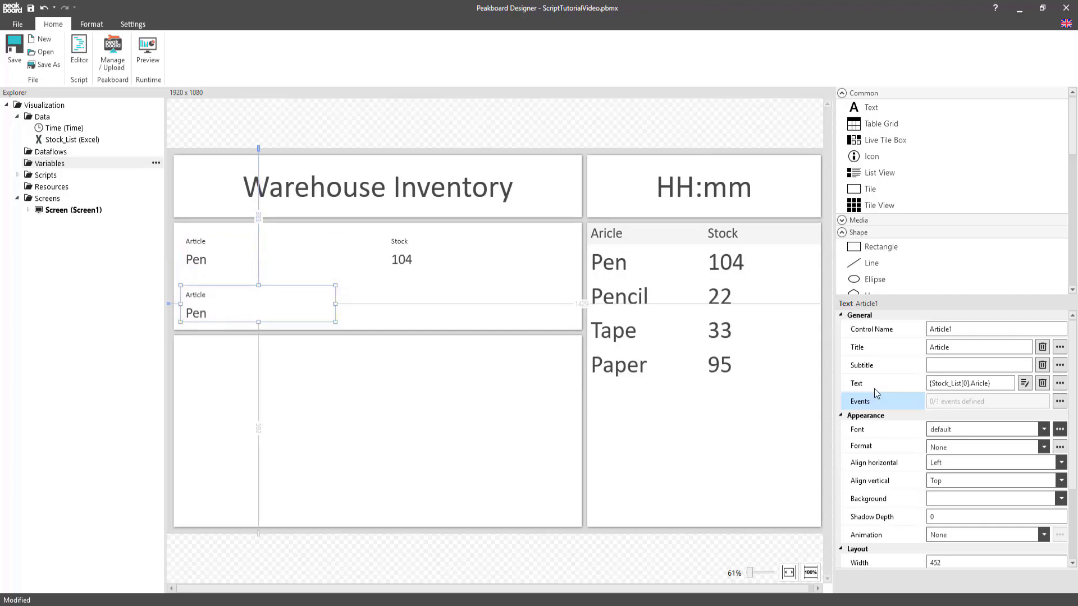
{"action": "left_click", "coordinate": [970, 328]}
{"action": "double_click", "coordinate": [969, 327]}
{"action": "key", "text": "BackSpace"}
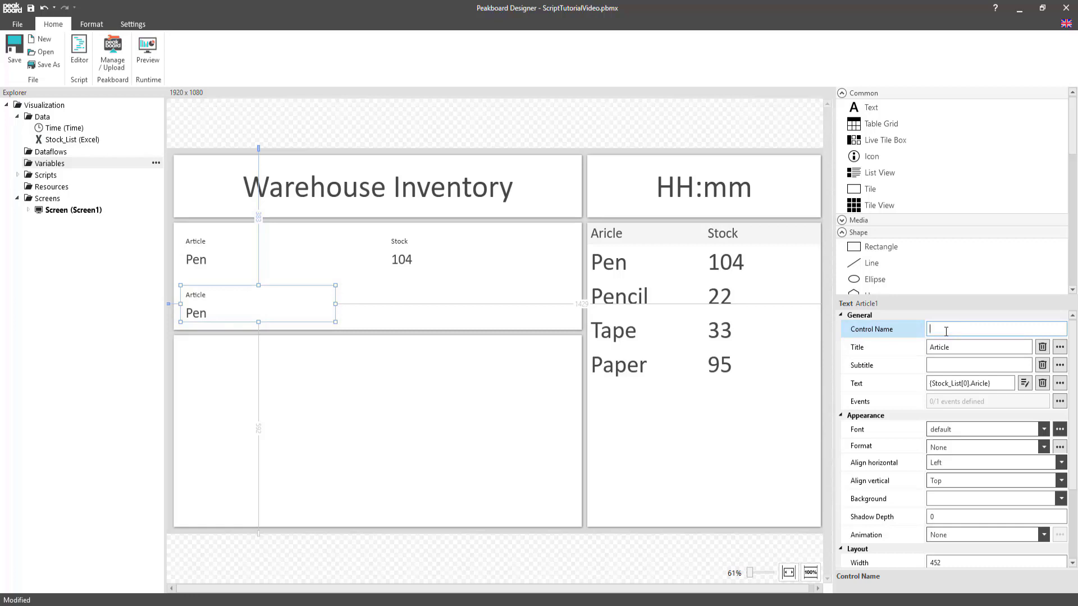
{"action": "type", "text": "LastChange"}
{"action": "key", "text": "Tab"}
{"action": "type", "text": "Last Change"}
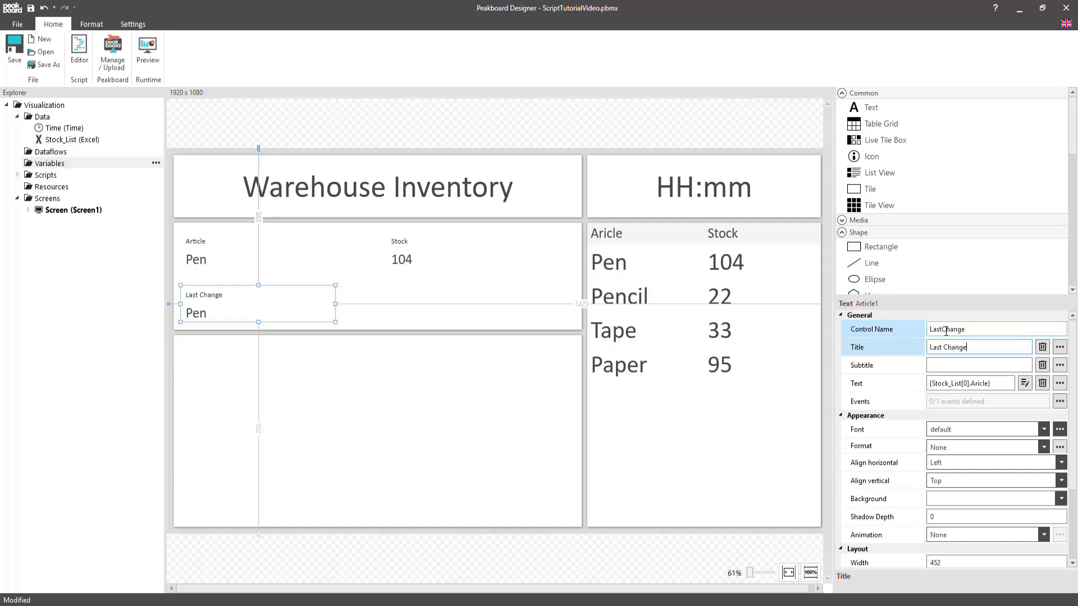
{"action": "left_click", "coordinate": [1042, 382]}
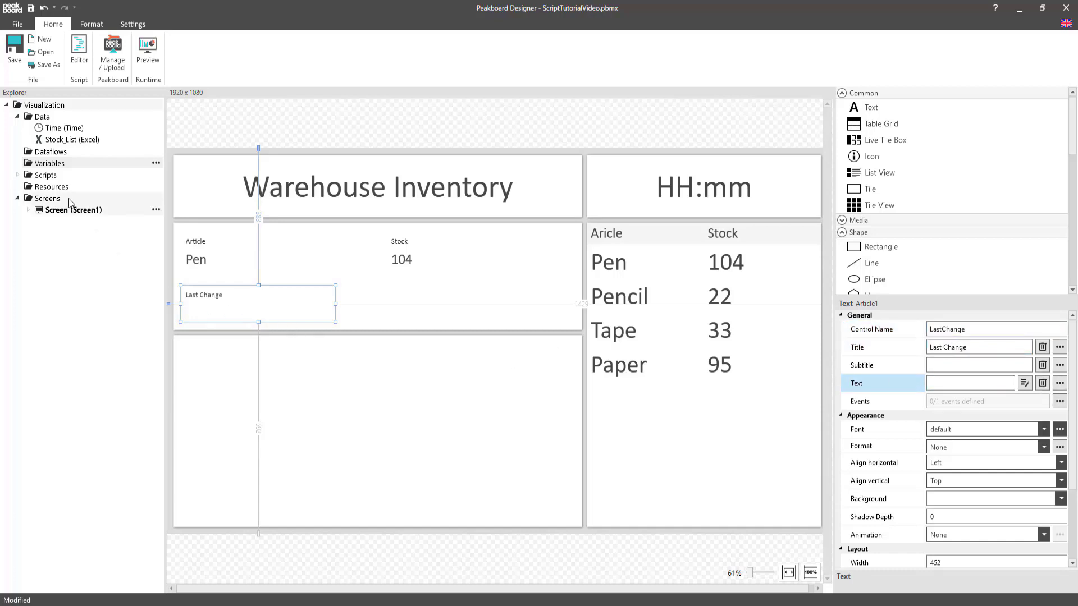
- Give Stock_List a refresh script reading screens['Screen1'].LastChange.text = data.Time, then save and close it
{"action": "right_click", "coordinate": [58, 144]}
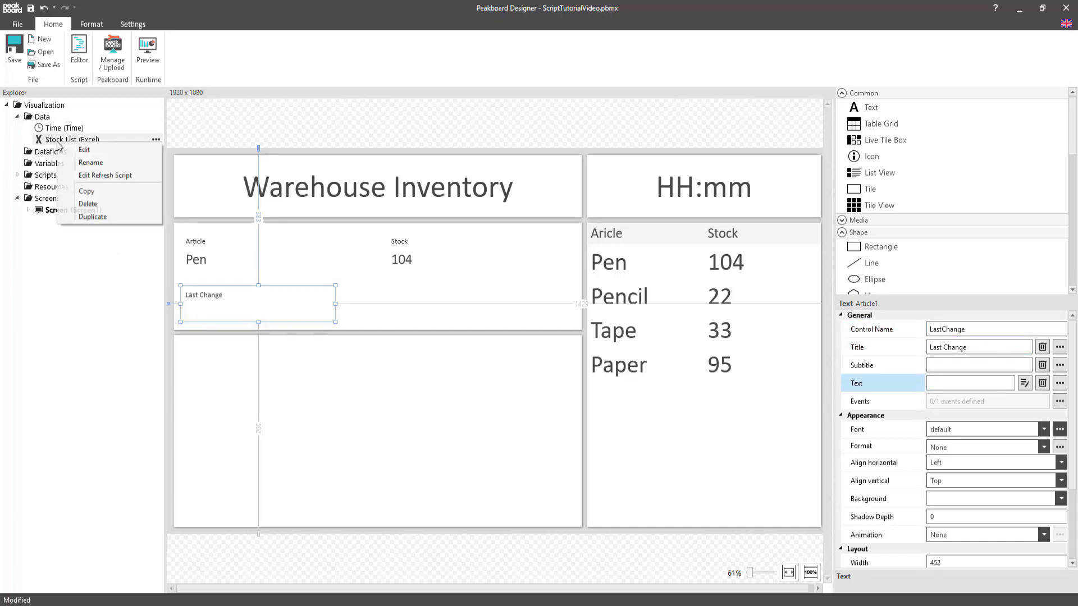
{"action": "left_click", "coordinate": [76, 176]}
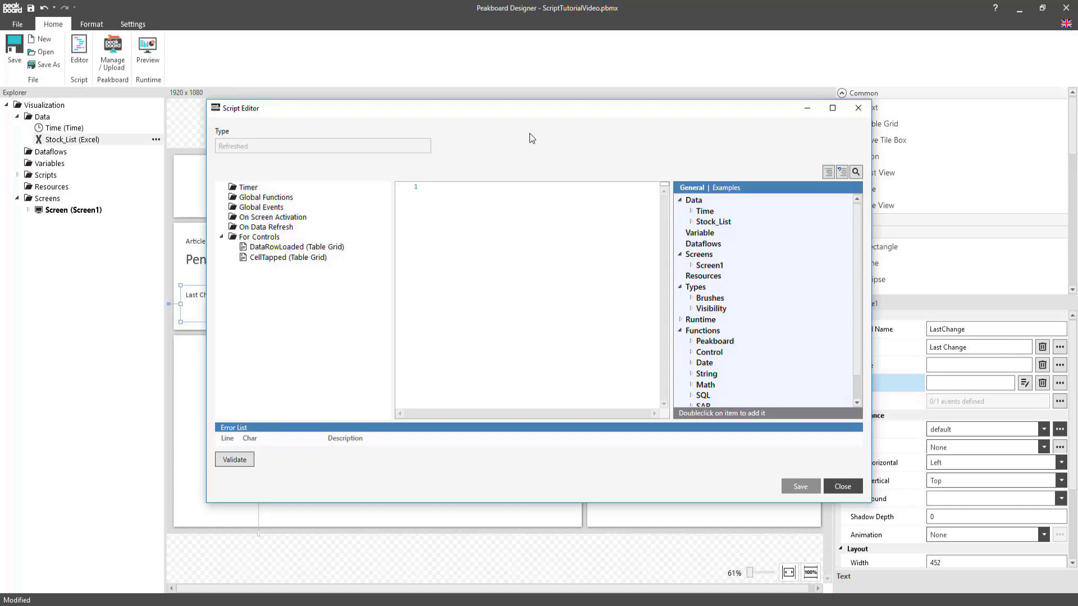
{"action": "type", "text": "screens."}
{"action": "key", "text": "Down"}
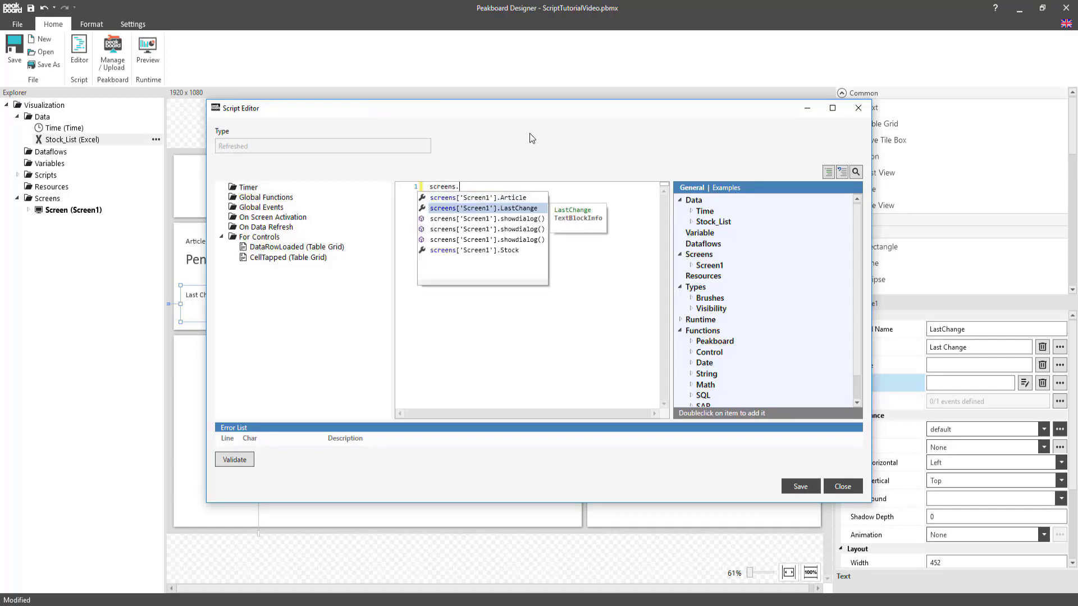
{"action": "key", "text": "Return"}
{"action": "type", "text": ".te"}
{"action": "key", "text": "Return"}
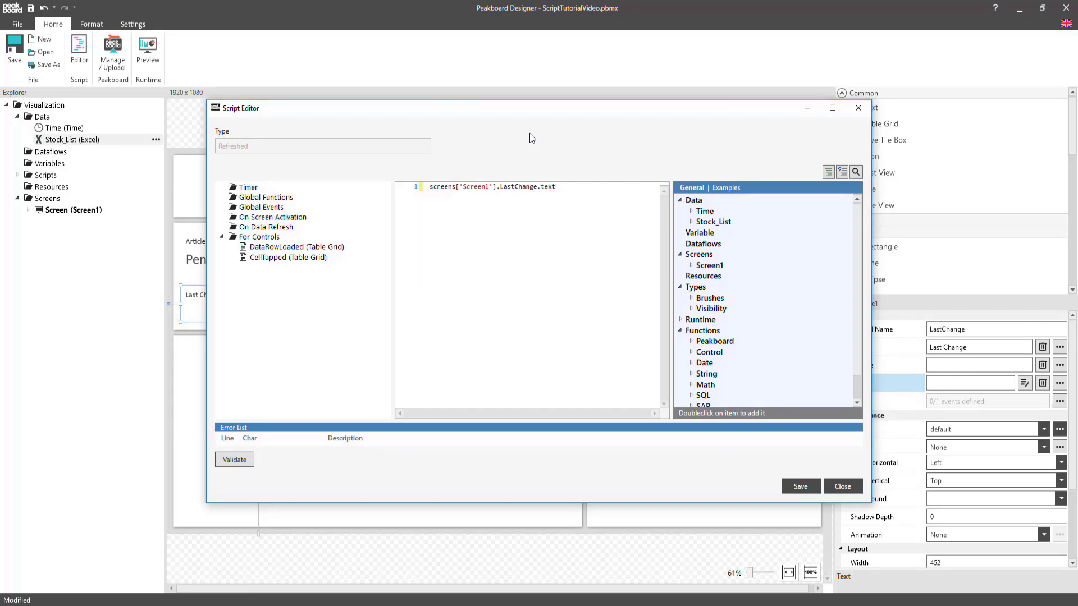
{"action": "type", "text": "= data."}
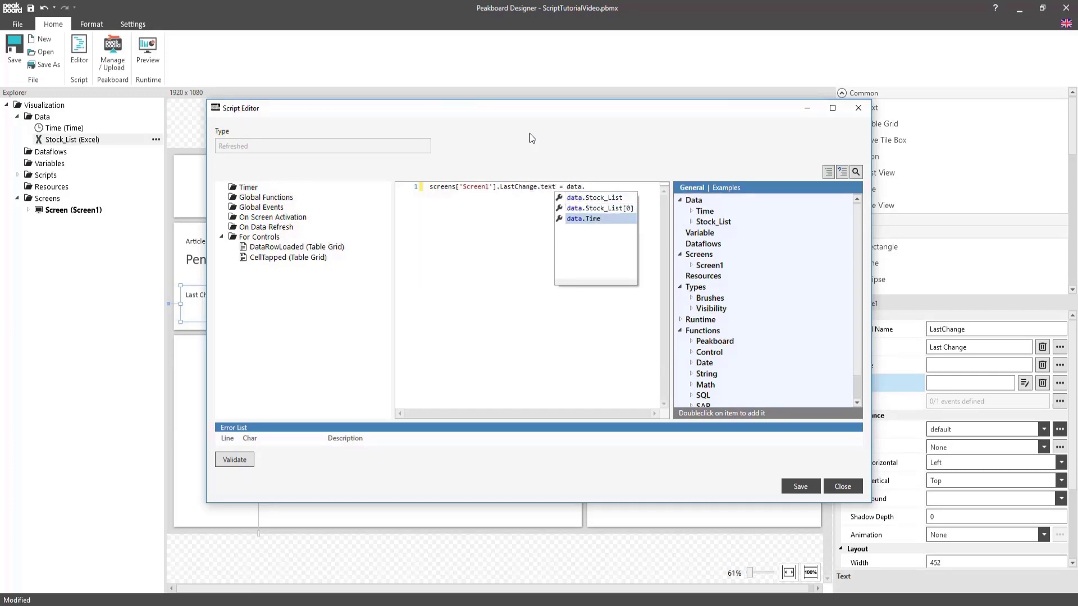
{"action": "key", "text": "Return"}
{"action": "left_click", "coordinate": [801, 486]}
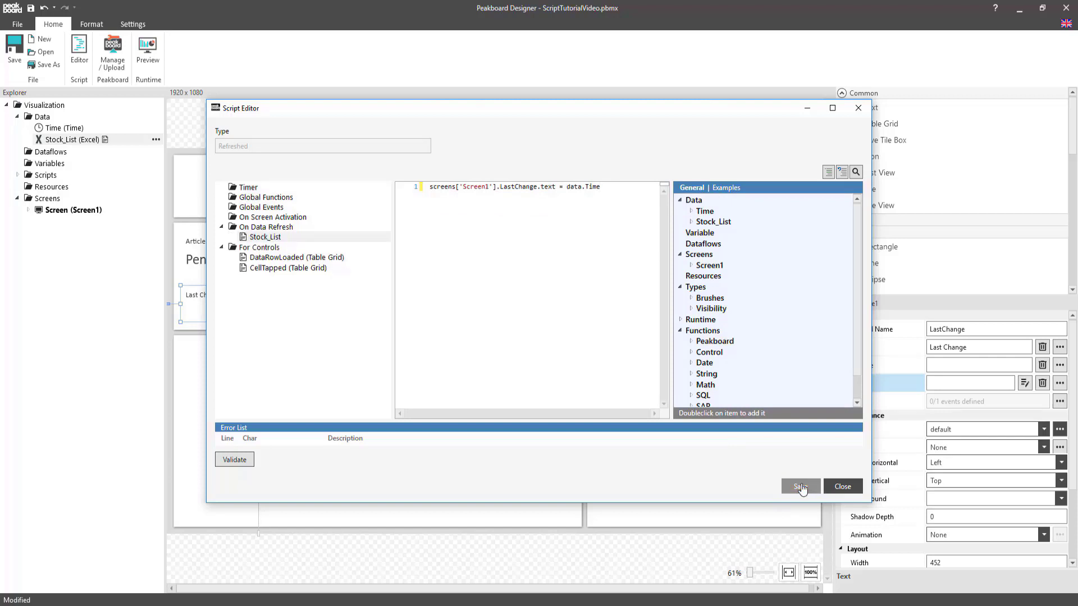
{"action": "left_click", "coordinate": [843, 487]}
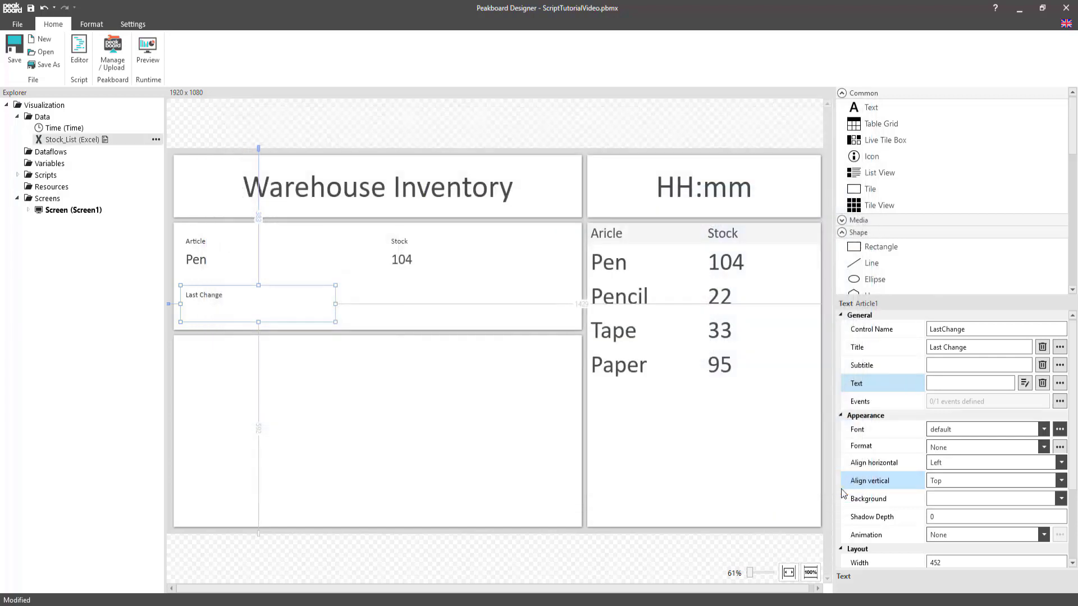
- Duplicate the Stock control below the original, with control name Minutes, title In Minutes and the text binding cleared
{"action": "left_click", "coordinate": [584, 332]}
{"action": "left_click", "coordinate": [393, 244]}
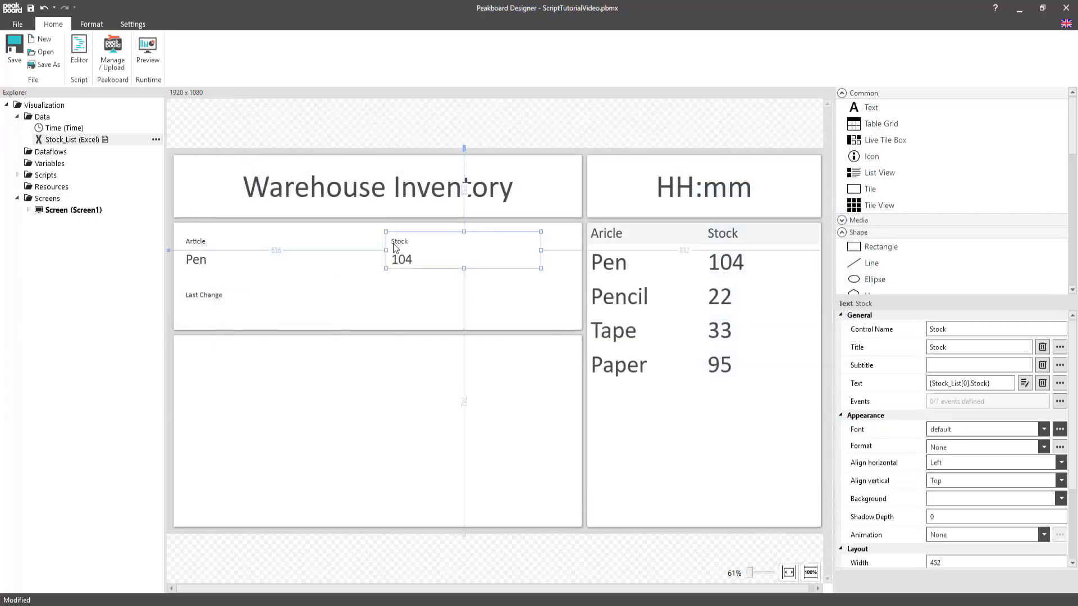
{"action": "left_click_drag", "start_coordinate": [393, 244], "coordinate": [410, 298]}
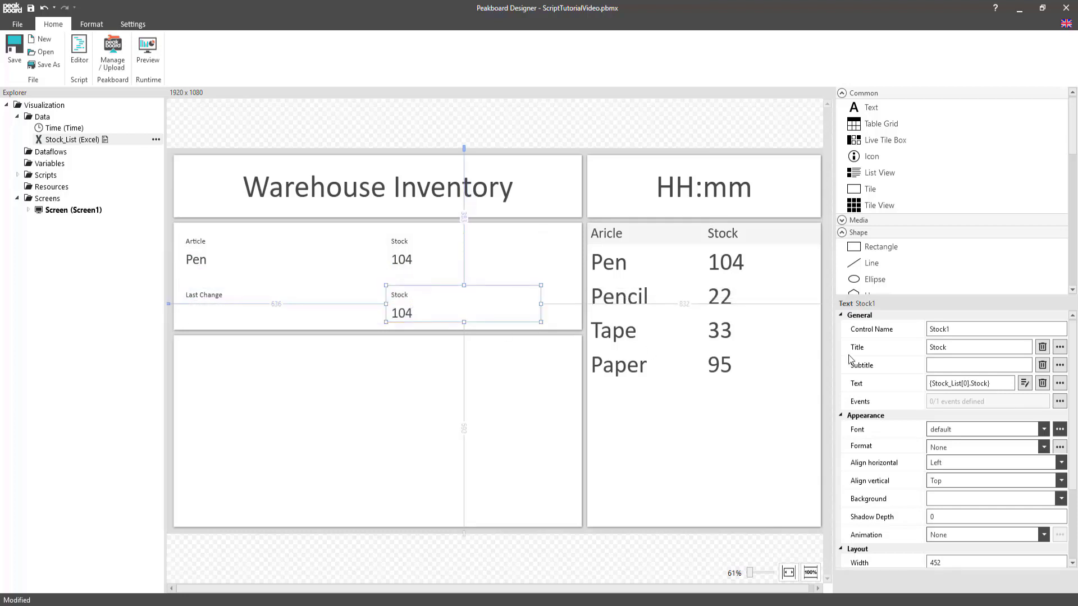
{"action": "left_click", "coordinate": [898, 330]}
{"action": "type", "text": "Min"}
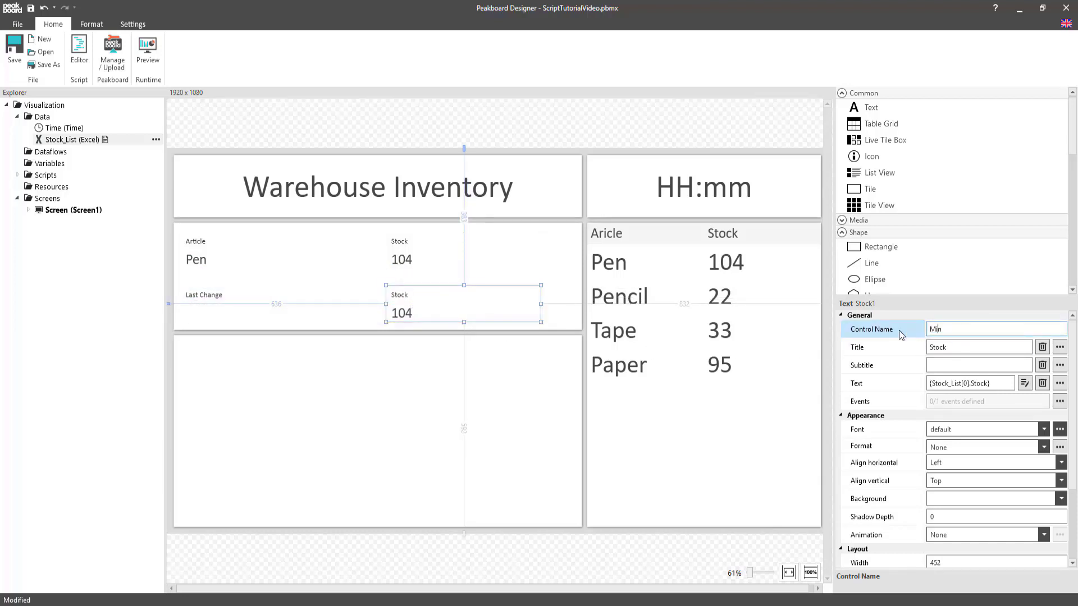
{"action": "type", "text": "utes"}
{"action": "key", "text": "Tab"}
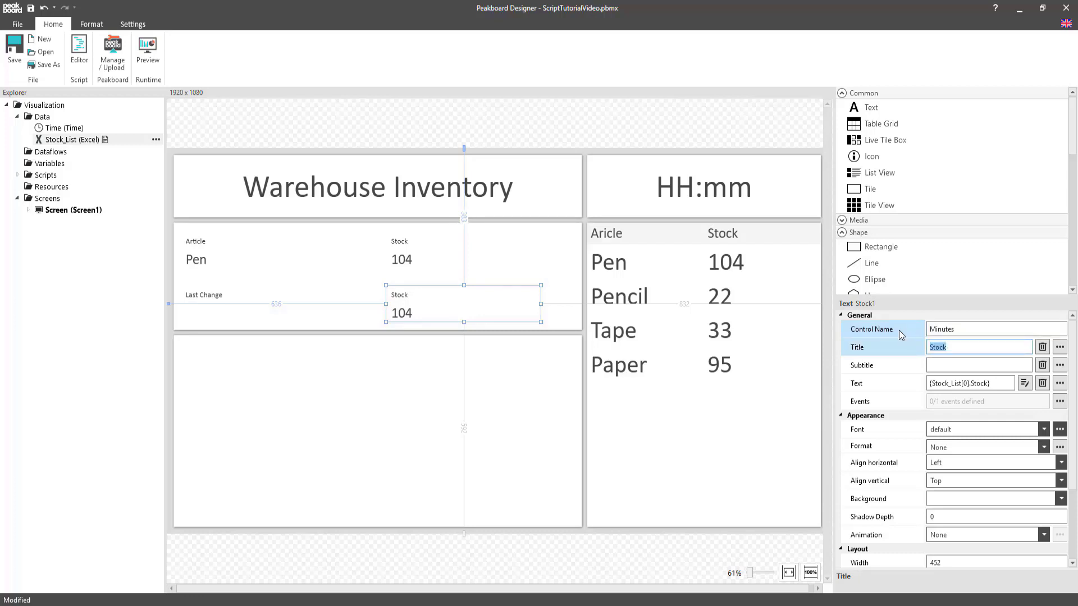
{"action": "type", "text": "In Minutes"}
{"action": "left_click", "coordinate": [1042, 382]}
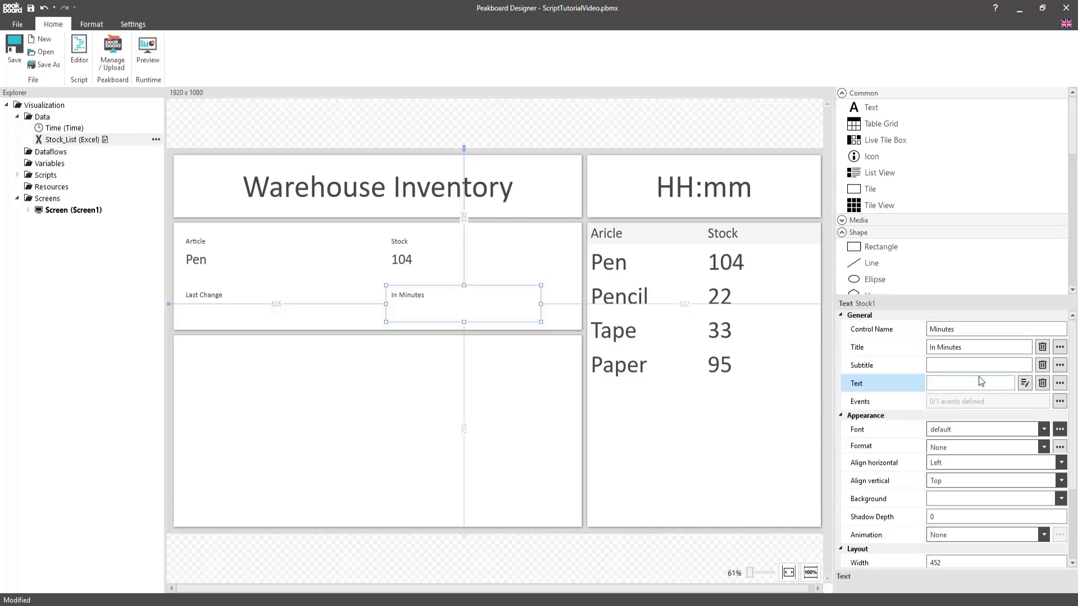
- Add a variable named Timestamp with data type Number
{"action": "left_click", "coordinate": [434, 334]}
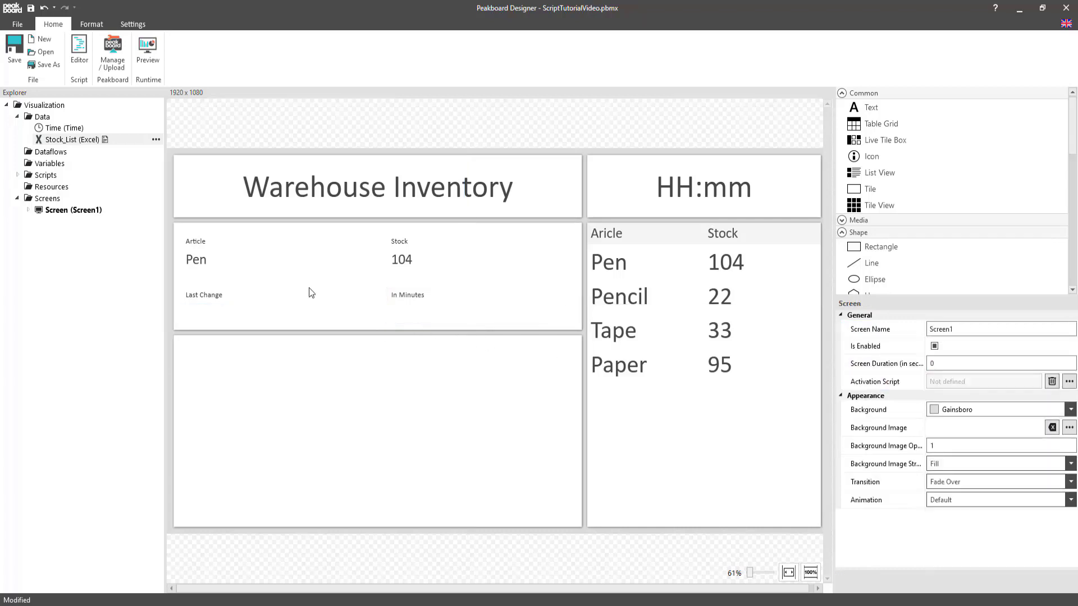
{"action": "right_click", "coordinate": [63, 168]}
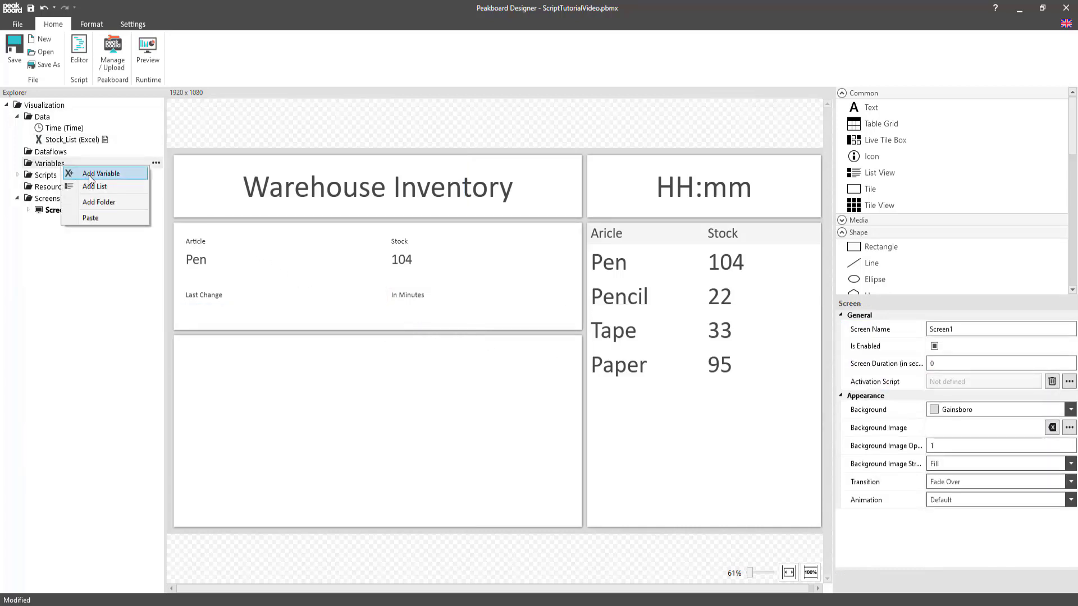
{"action": "left_click", "coordinate": [89, 176]}
{"action": "type", "text": "T"}
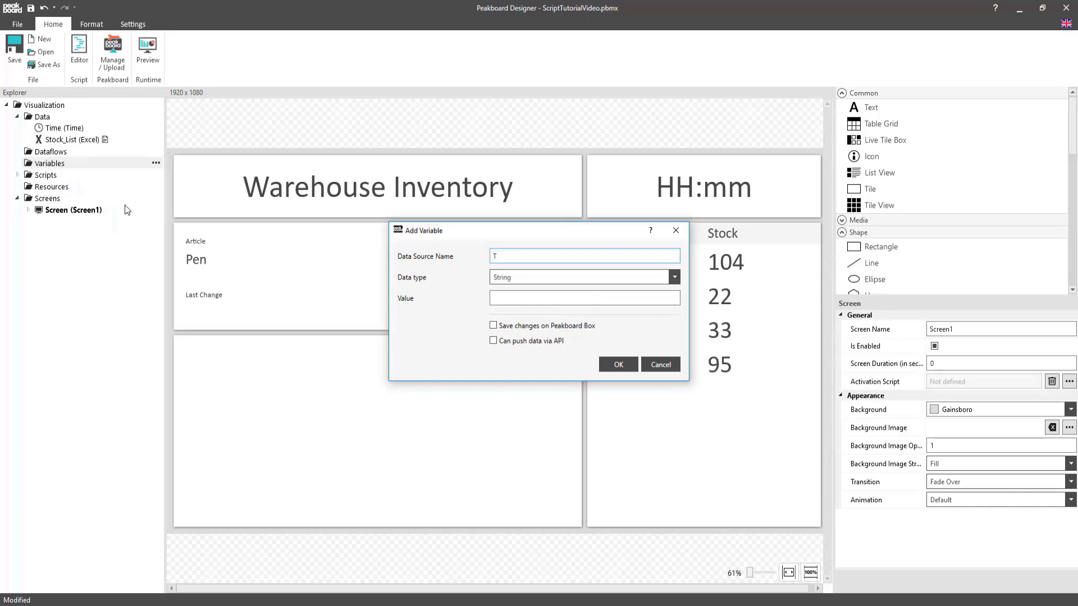
{"action": "type", "text": "imestamp"}
{"action": "left_click", "coordinate": [508, 278]}
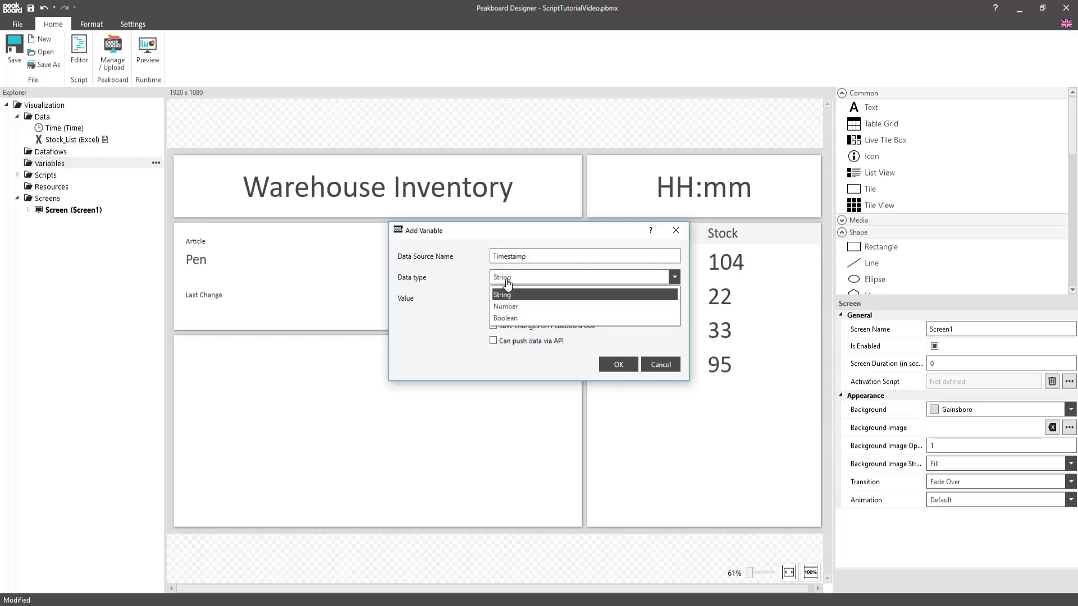
{"action": "left_click", "coordinate": [506, 307]}
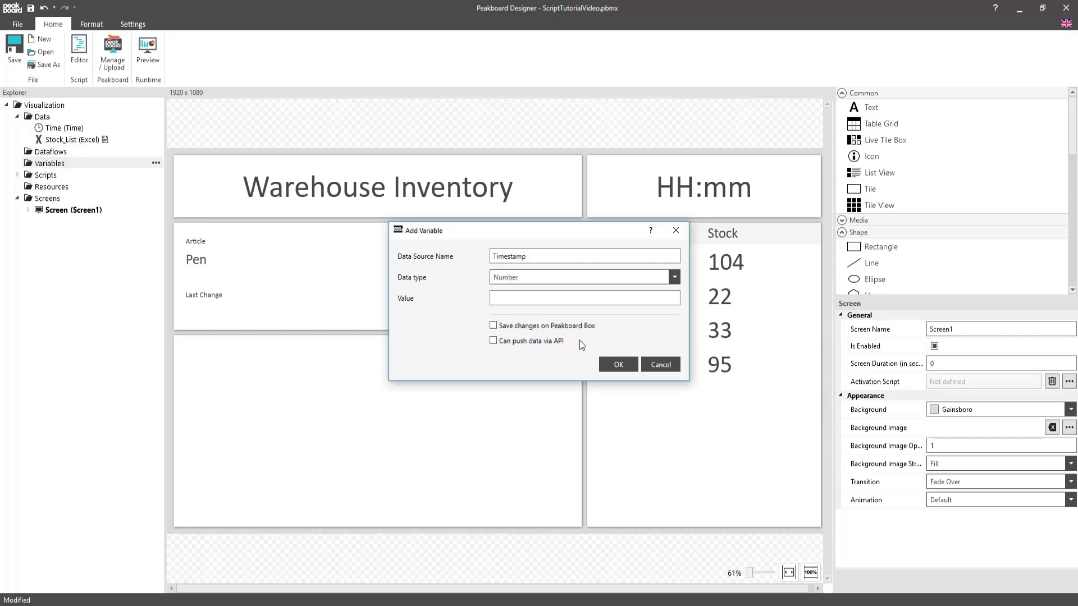
{"action": "left_click", "coordinate": [619, 366]}
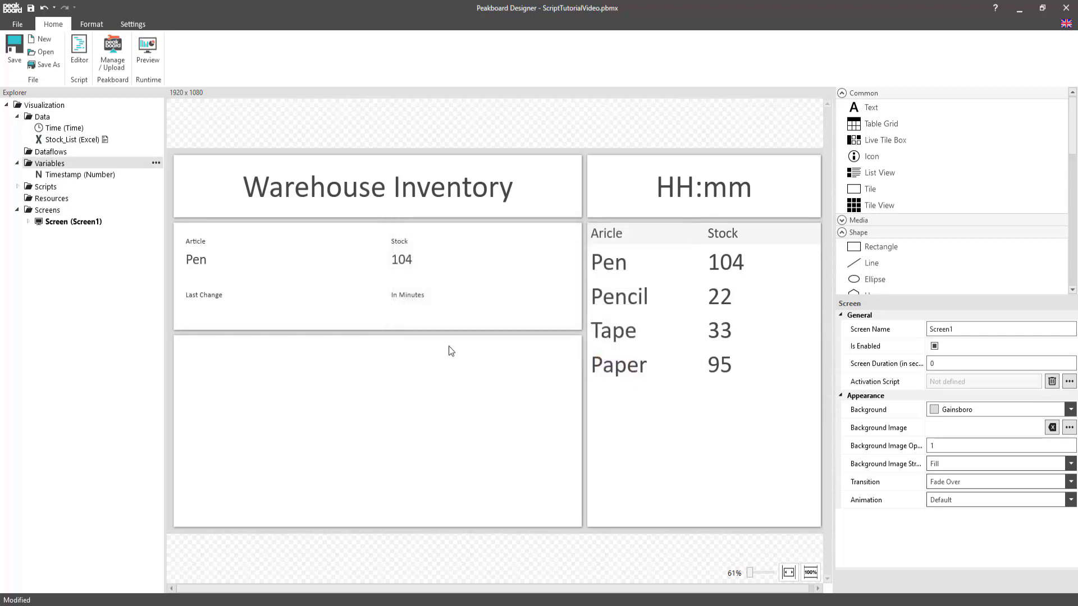
- Open Stock_List's refresh script and begin a second line with data.Timestamp
{"action": "left_click", "coordinate": [105, 140]}
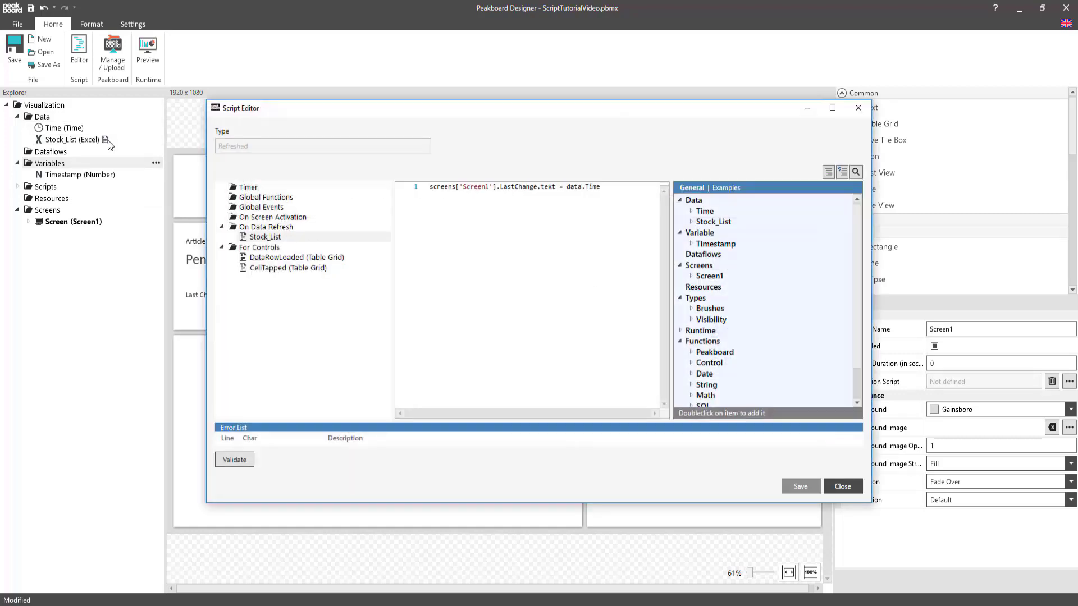
{"action": "left_click", "coordinate": [632, 191]}
{"action": "key", "text": "Return"}
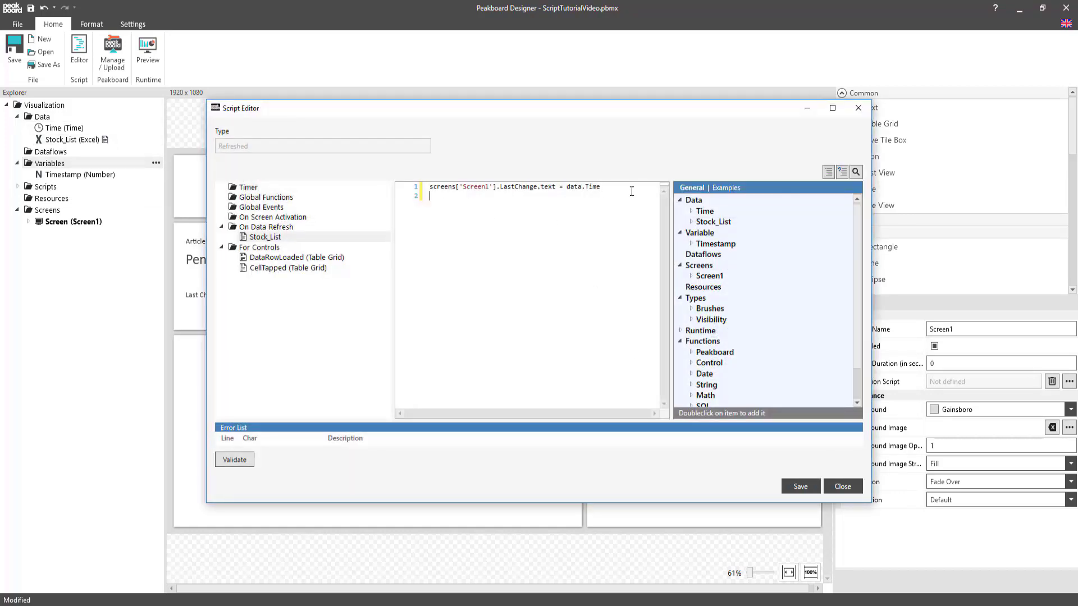
{"action": "type", "text": "data."}
{"action": "key", "text": "Down"}
{"action": "key", "text": "Down"}
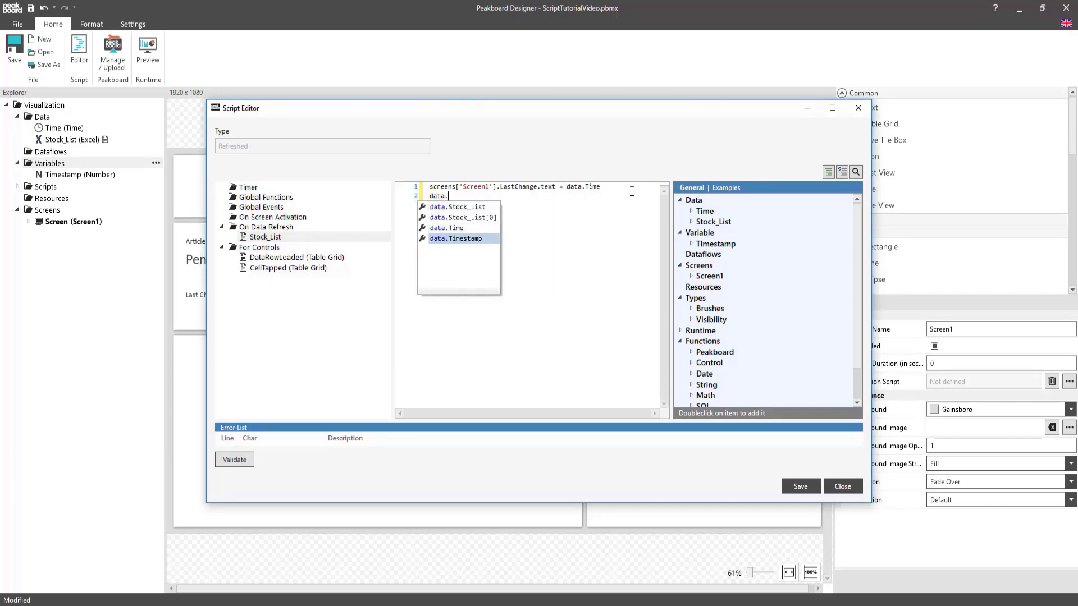
{"action": "key", "text": "Return"}
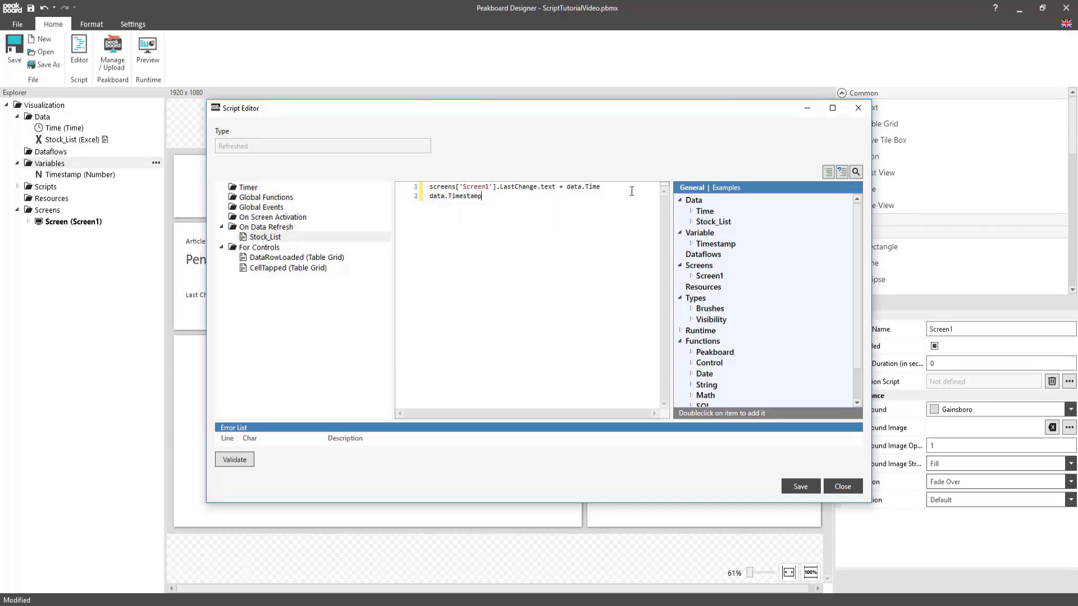
- Assign data.Time.getluadate() to data.Timestamp, then save and close the Stock_List refresh script
{"action": "type", "text": "= data."}
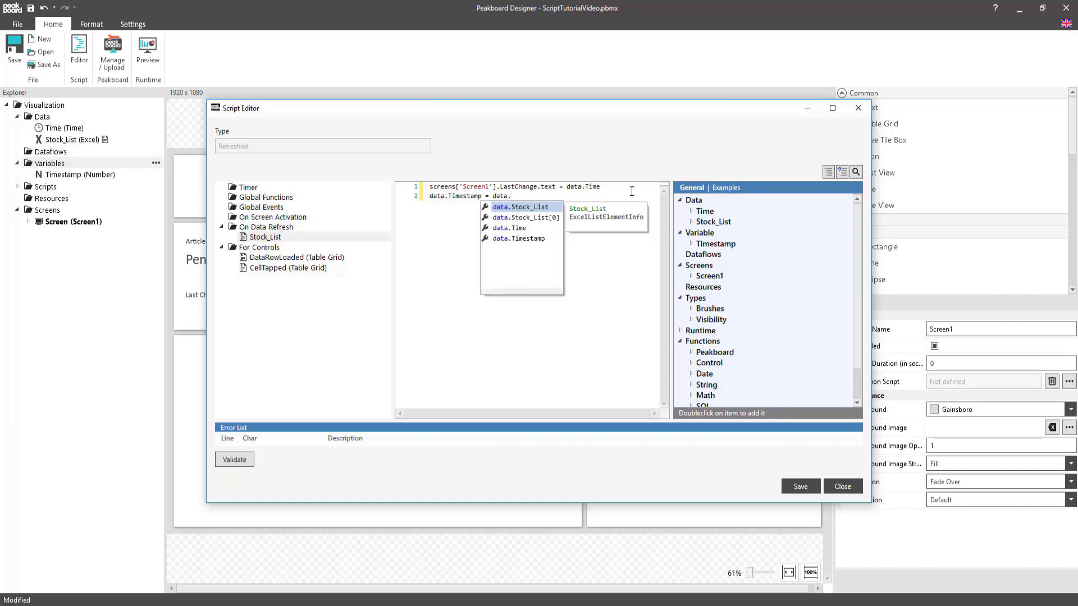
{"action": "key", "text": "Down"}
{"action": "key", "text": "Down"}
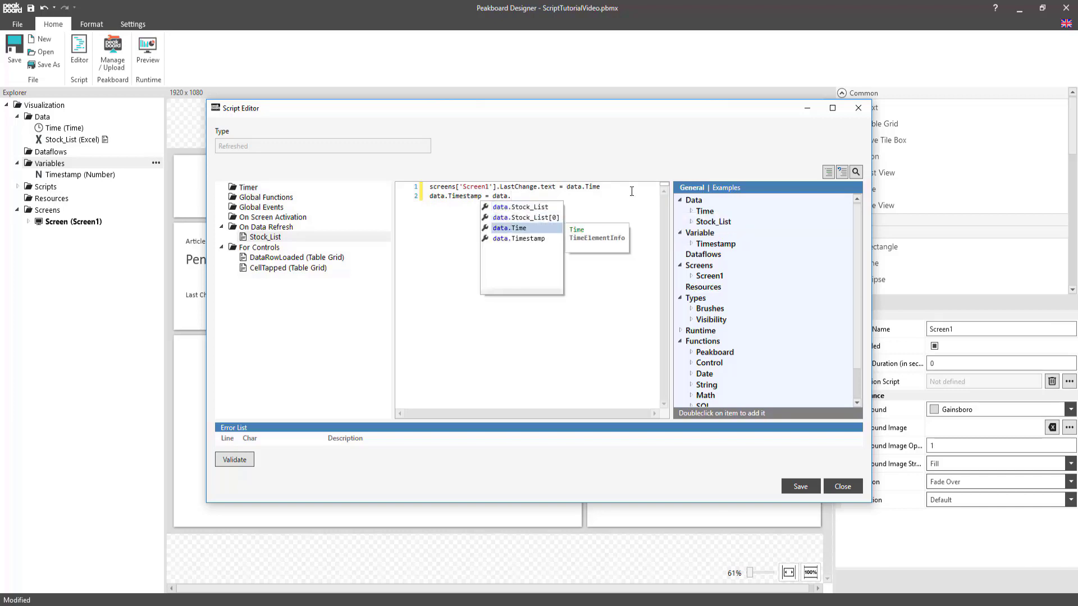
{"action": "key", "text": "Return"}
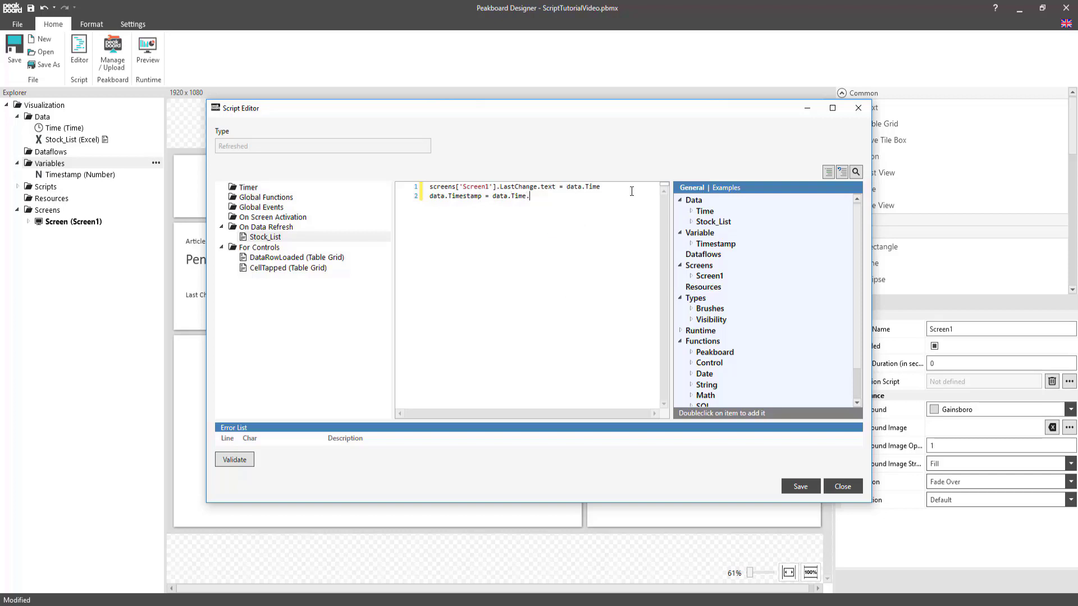
{"action": "type", "text": "."}
{"action": "key", "text": "Down"}
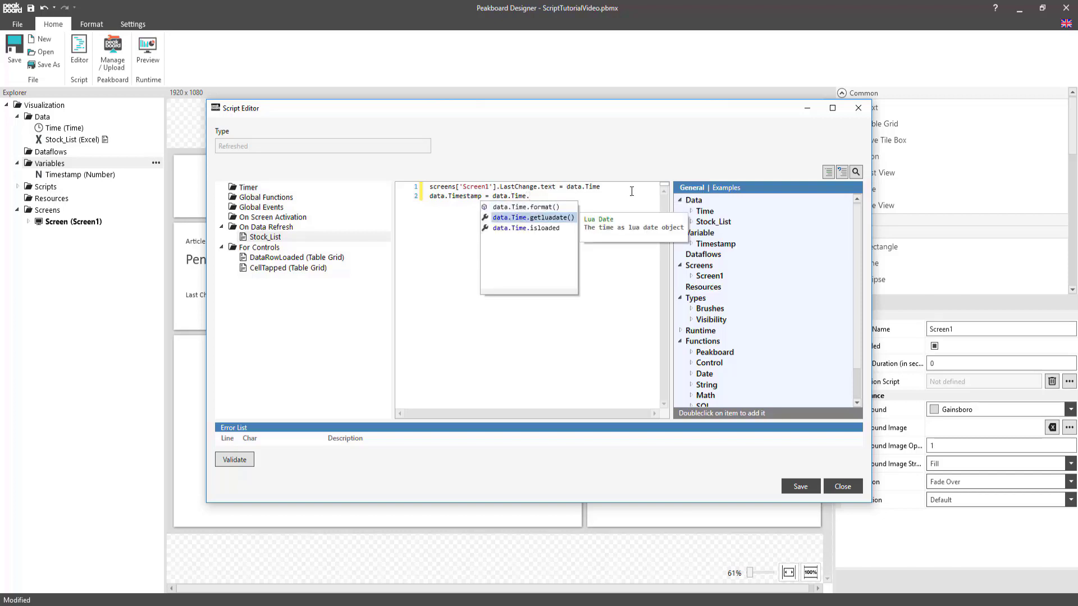
{"action": "key", "text": "Return"}
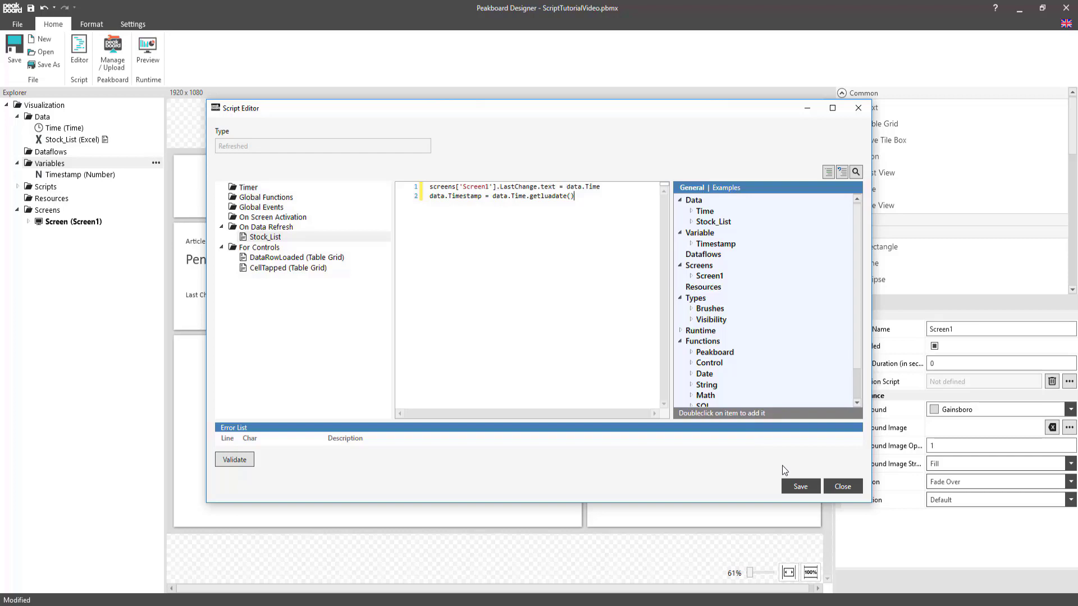
{"action": "left_click", "coordinate": [804, 487]}
{"action": "left_click", "coordinate": [841, 487]}
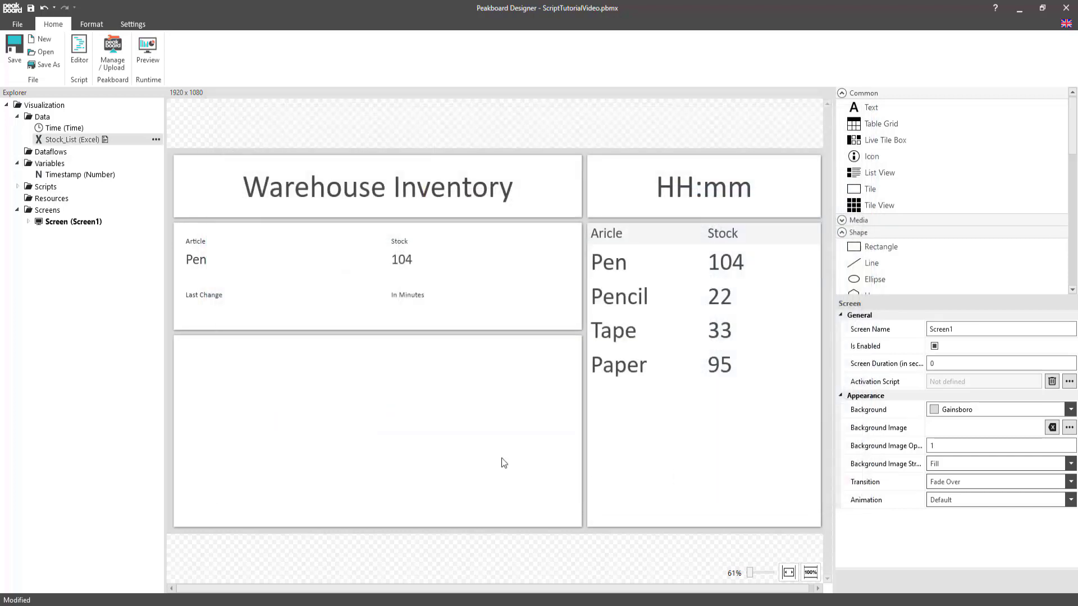
- Create a refresh script for the Time data source with the line local current_date = data.Time.getluadate()
{"action": "right_click", "coordinate": [75, 129]}
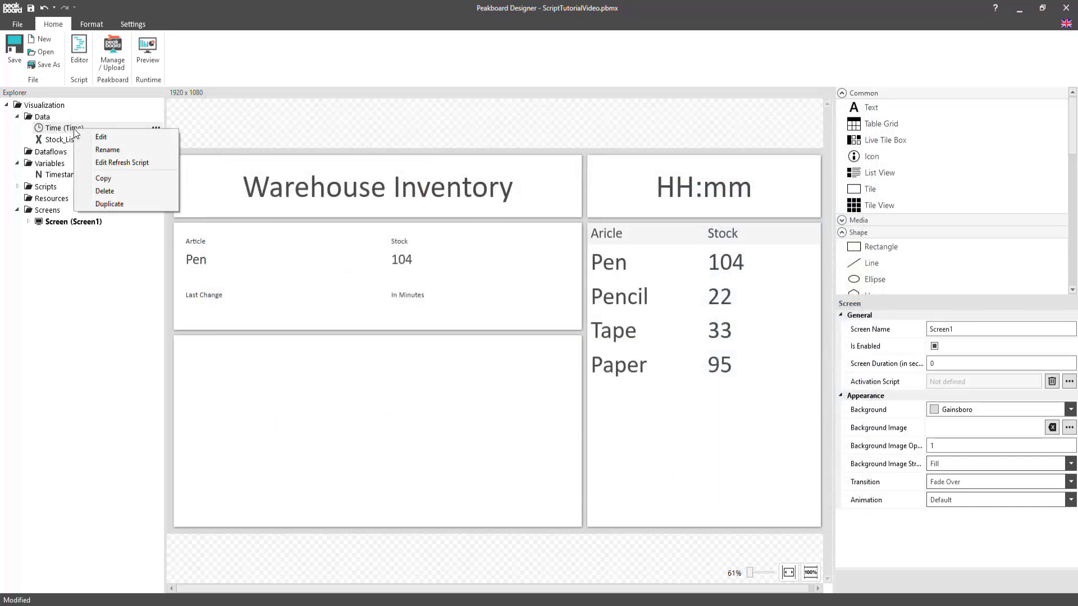
{"action": "left_click", "coordinate": [93, 164]}
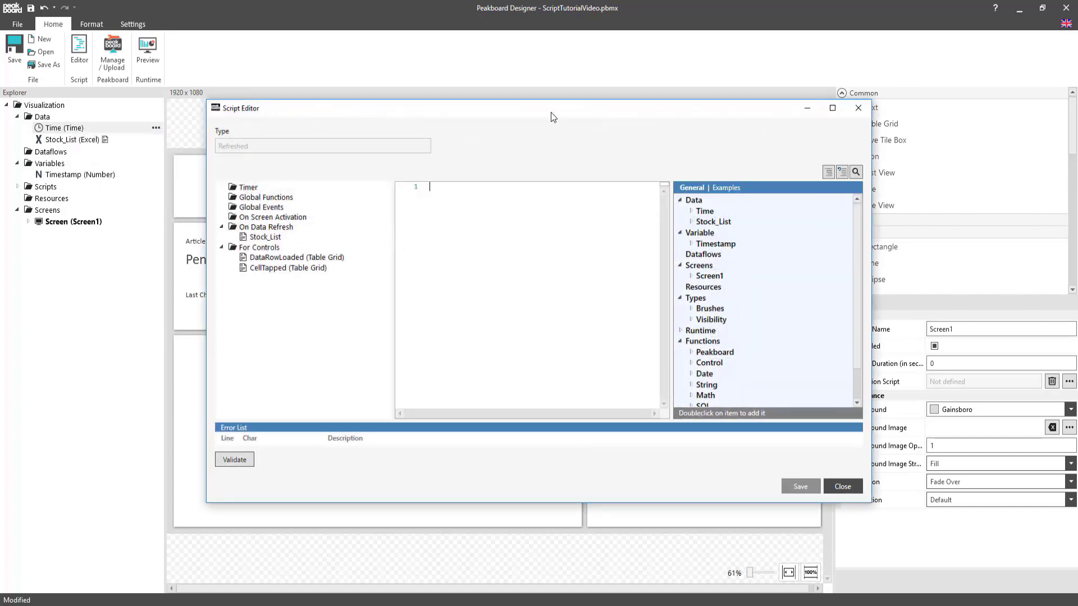
{"action": "type", "text": "local current_"}
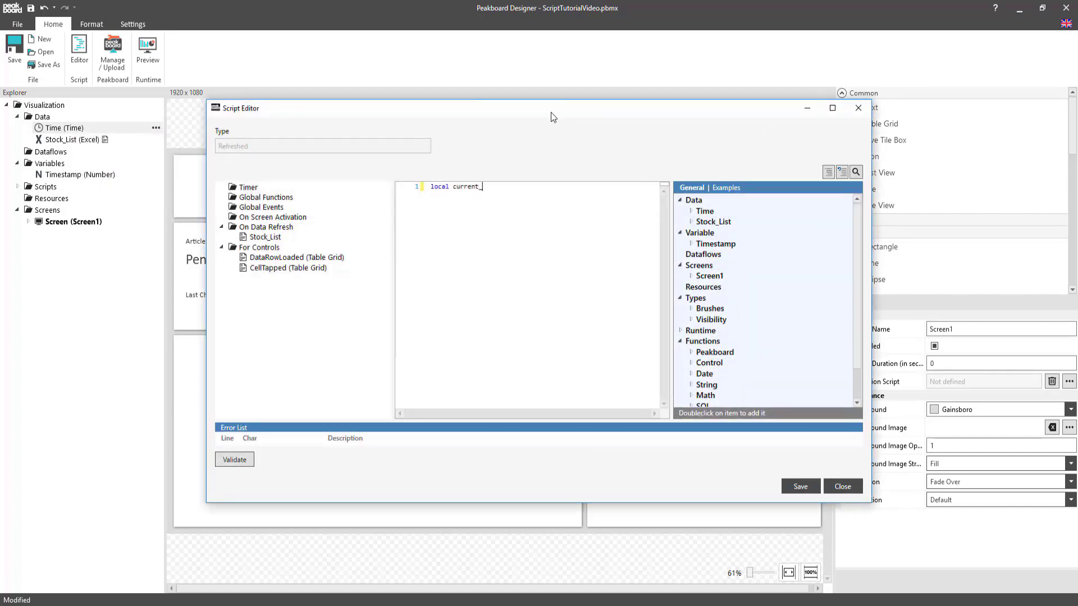
{"action": "type", "text": "date = data.Time.getluadate()"}
{"action": "key", "text": "Return"}
- Declare local date_delta using the Date Difference function with current_date and data.Timestamp as its arguments
{"action": "type", "text": "l"}
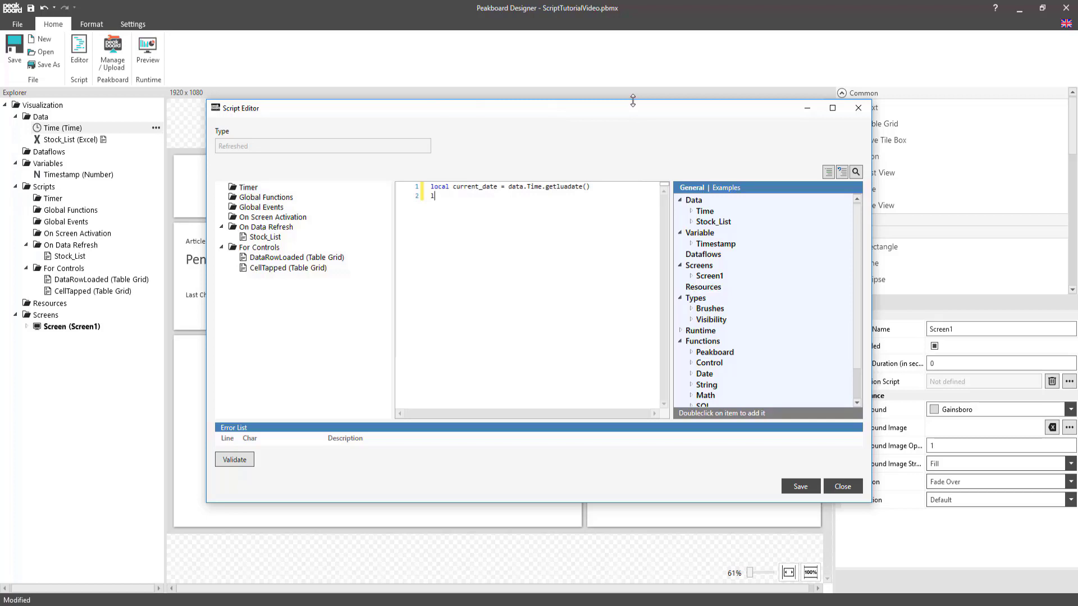
{"action": "type", "text": "ocal date_delta ="}
{"action": "scroll", "coordinate": [710, 289], "scroll_direction": "down", "scroll_amount": 1}
{"action": "left_click", "coordinate": [691, 337]}
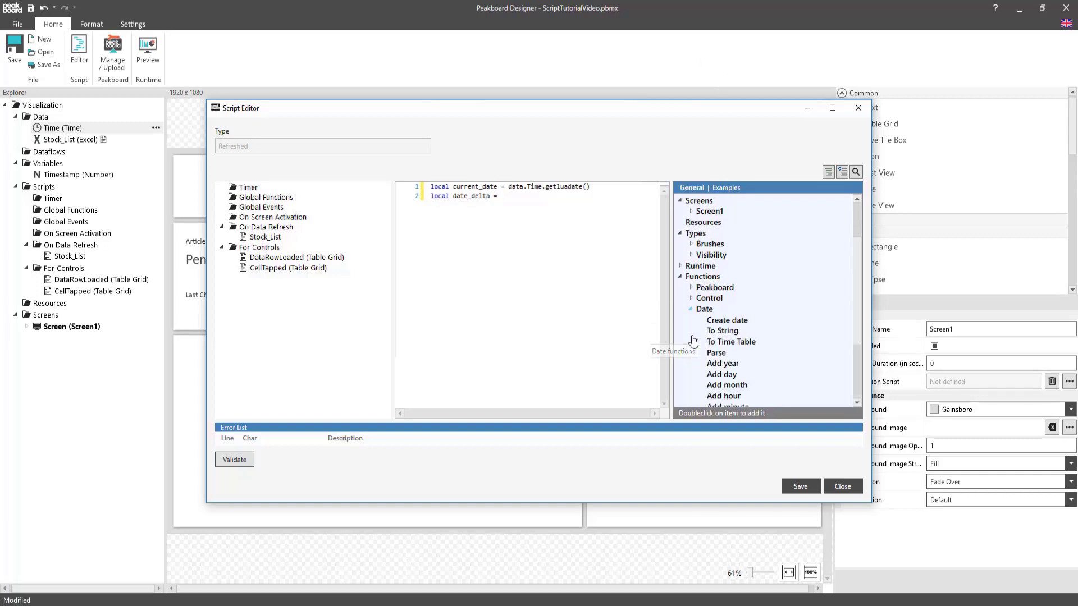
{"action": "scroll", "coordinate": [796, 331], "scroll_direction": "down", "scroll_amount": 3}
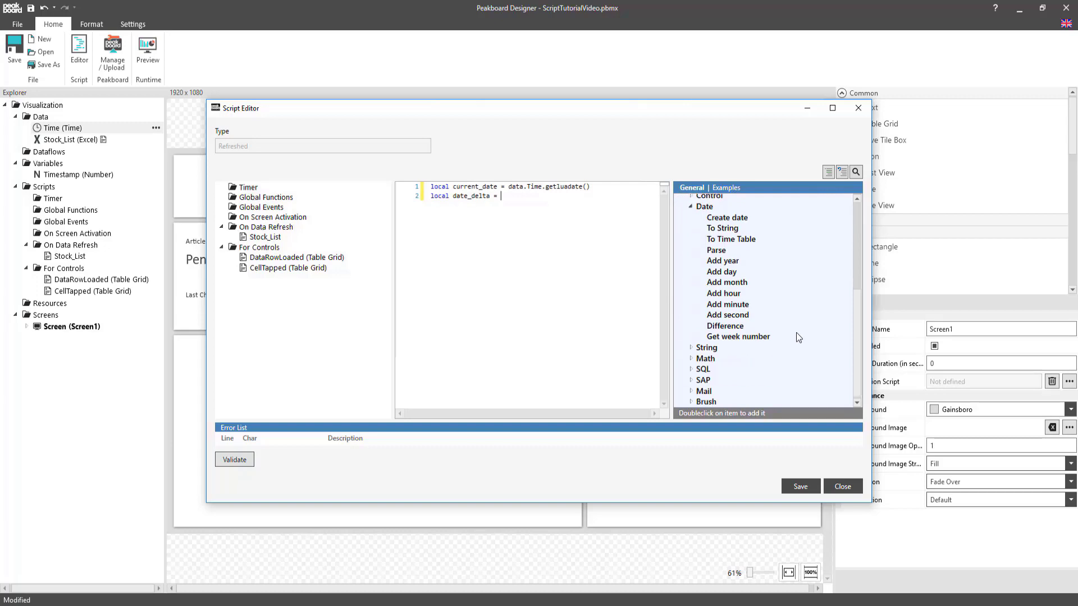
{"action": "left_click", "coordinate": [737, 328]}
{"action": "double_click", "coordinate": [736, 328]}
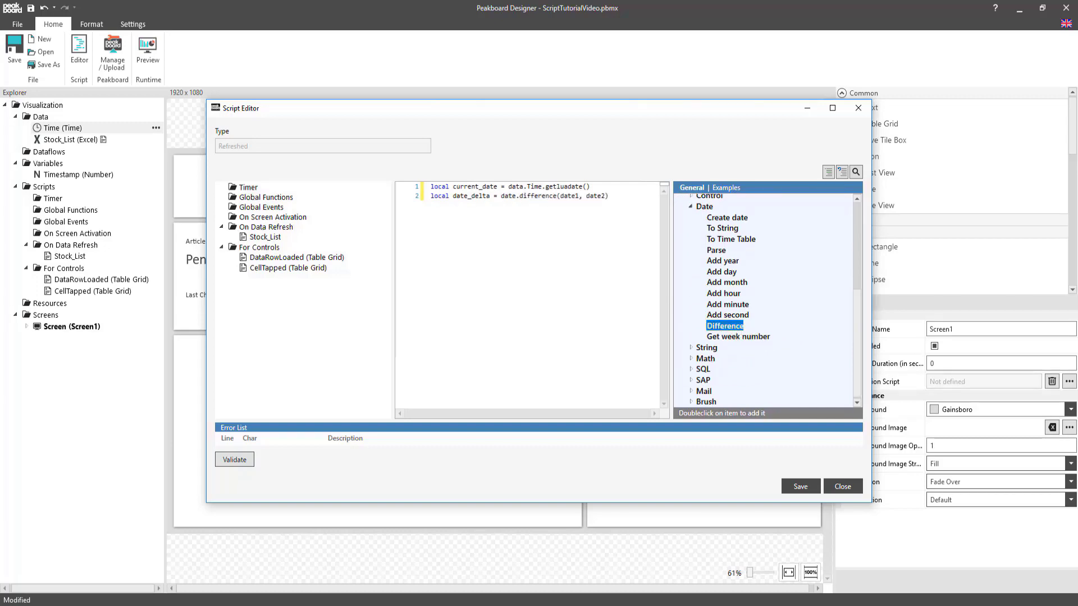
{"action": "double_click", "coordinate": [568, 197]}
{"action": "type", "text": "current_date"}
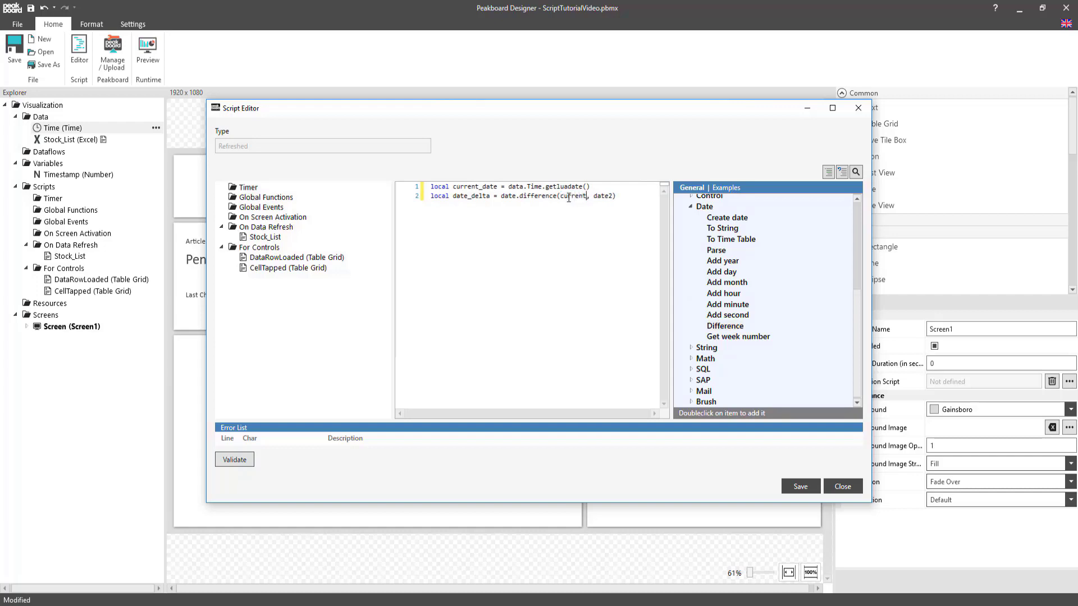
{"action": "double_click", "coordinate": [621, 196]}
{"action": "type", "text": "data.Tim"}
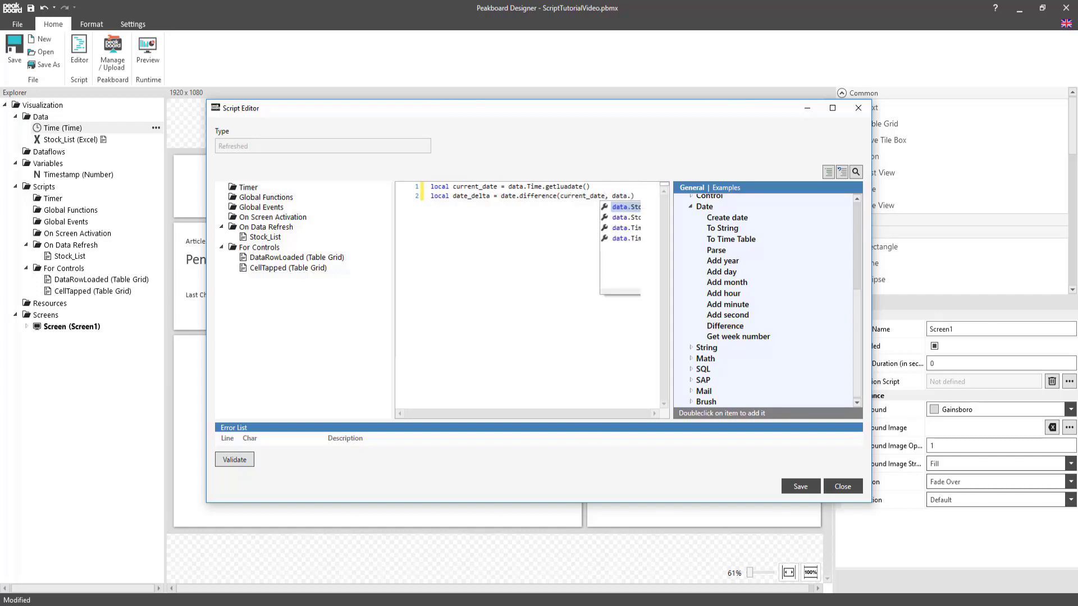
{"action": "key", "text": "Return"}
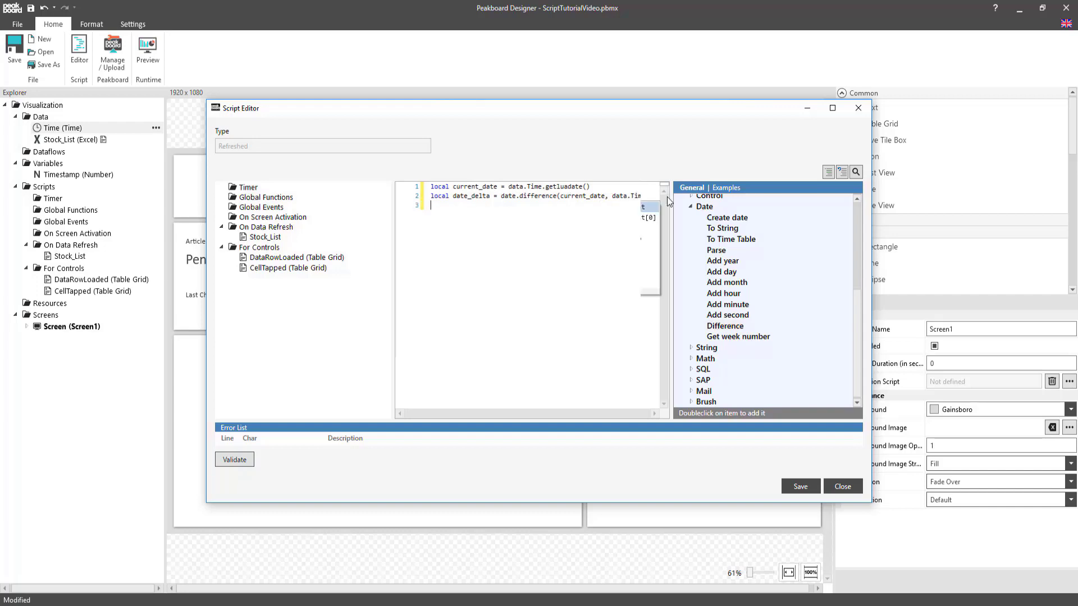
- Add the line local date_string = date.tostring(date_delta, 'mm:ss') using the Date To String function
{"action": "key", "text": "Return"}
{"action": "type", "text": "local date"}
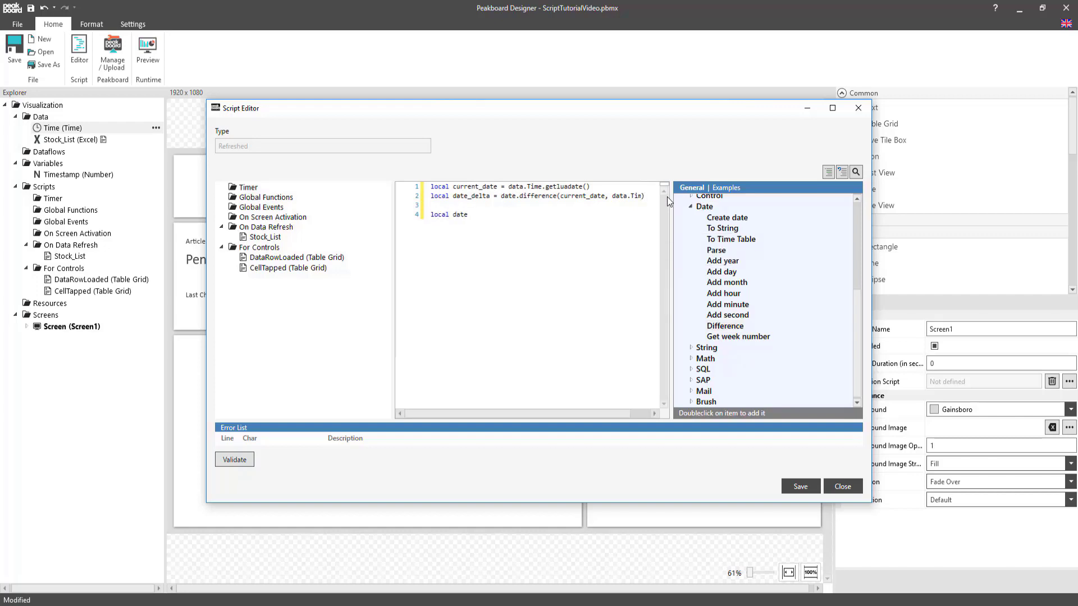
{"action": "type", "text": "_string ="}
{"action": "double_click", "coordinate": [715, 231]}
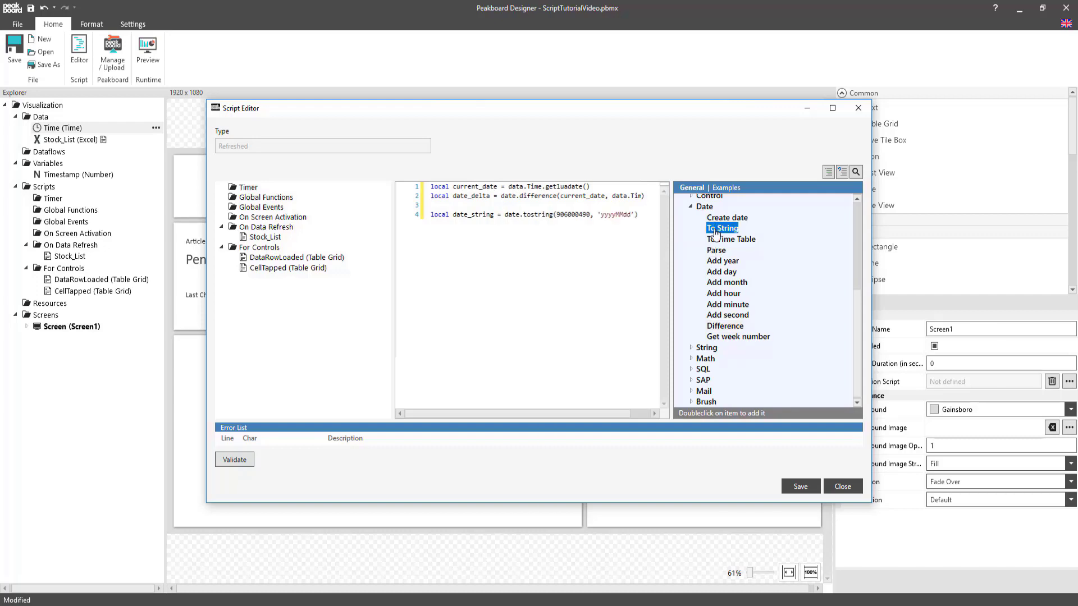
{"action": "double_click", "coordinate": [570, 214]}
{"action": "type", "text": "date_"}
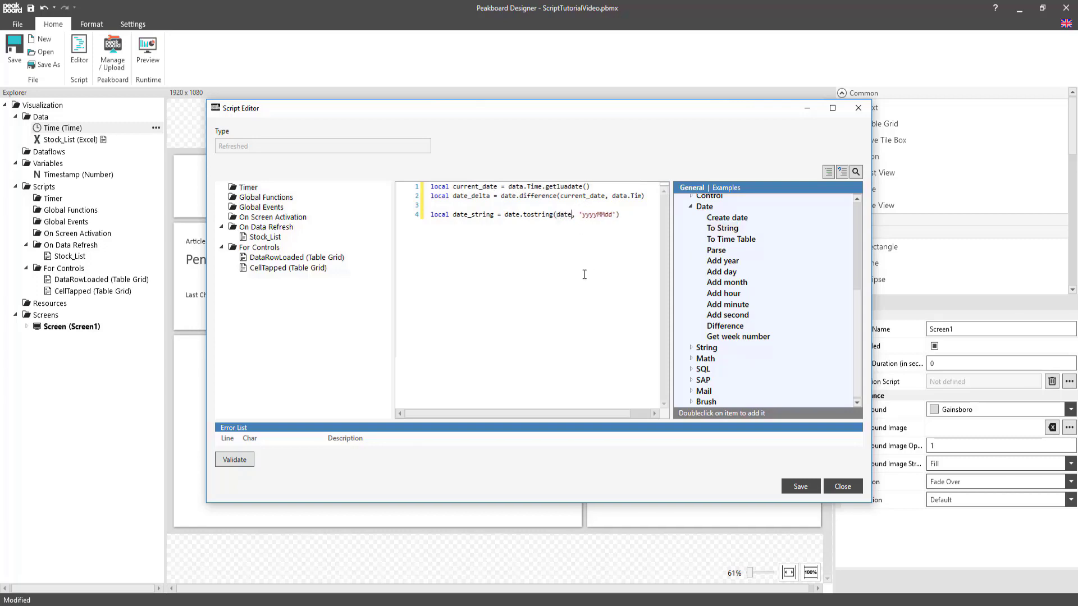
{"action": "type", "text": "delta"}
{"action": "double_click", "coordinate": [622, 215]}
{"action": "type", "text": "mm:ss"}
- Assign date_string to screens['Screen1'].Minutes.text, then save and close the Time refresh script
{"action": "scroll", "coordinate": [755, 274], "scroll_direction": "up", "scroll_amount": 5}
{"action": "left_click", "coordinate": [691, 276]}
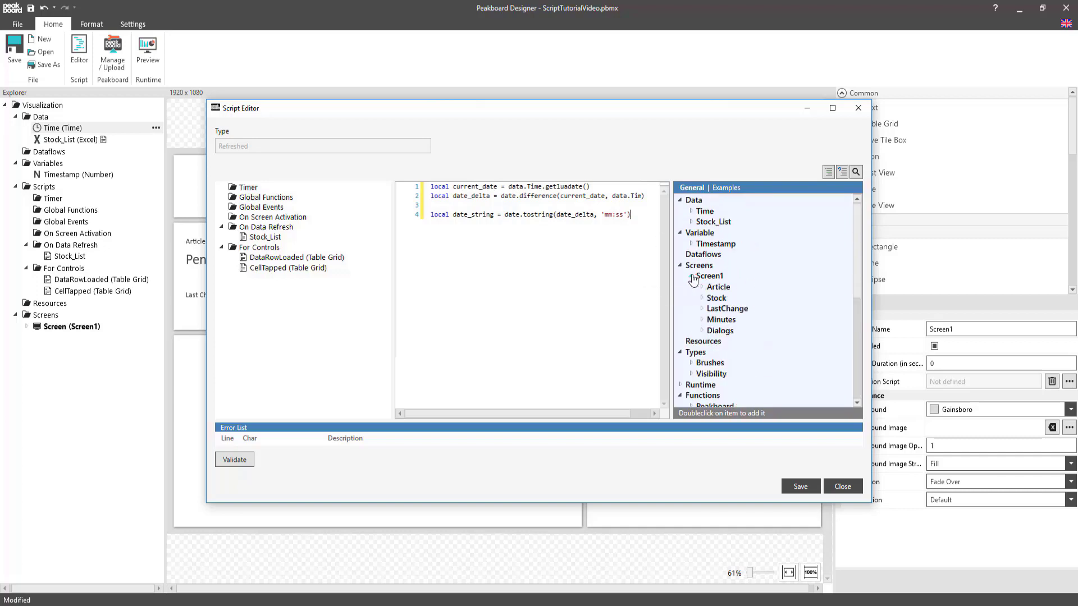
{"action": "left_click", "coordinate": [701, 320]}
{"action": "double_click", "coordinate": [725, 341]}
{"action": "type", "text": "= "}
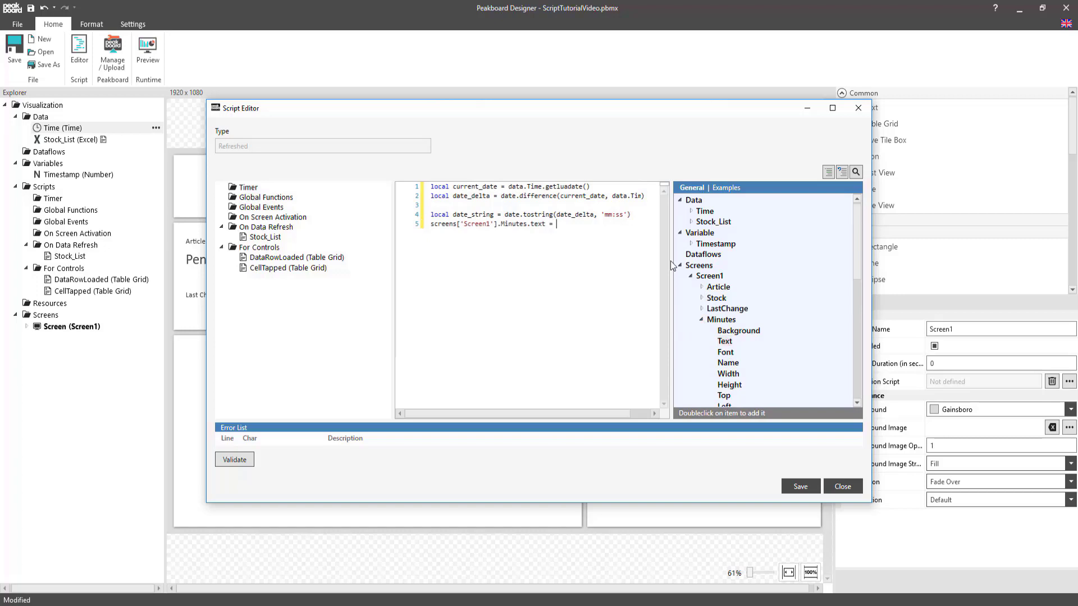
{"action": "type", "text": "date_string"}
{"action": "left_click", "coordinate": [807, 487]}
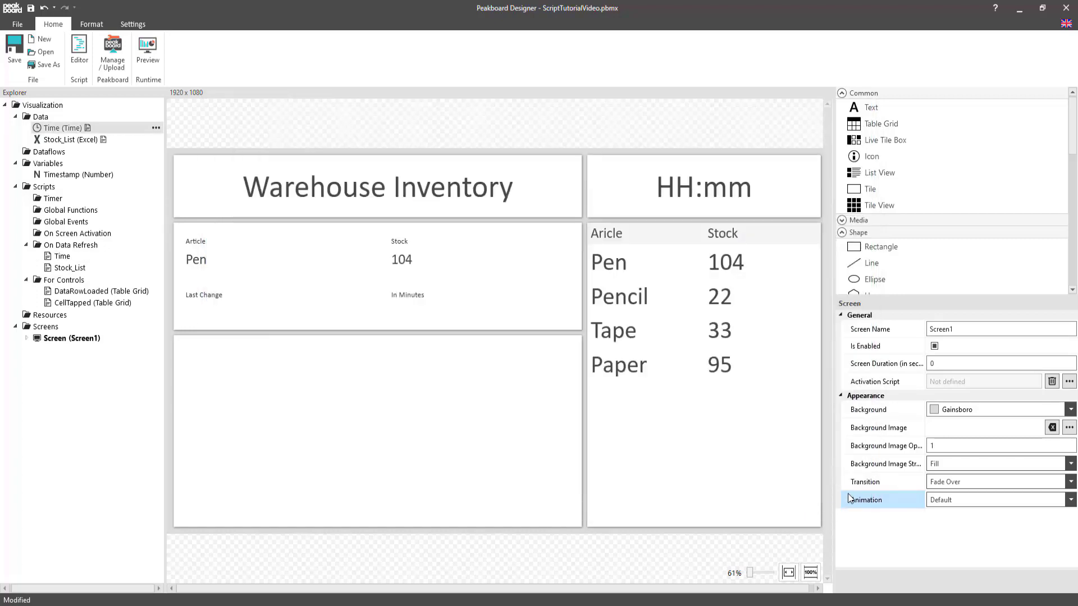
- Preview the dashboard and test the Paper and Pencil rows in the stock table
{"action": "left_click", "coordinate": [149, 58]}
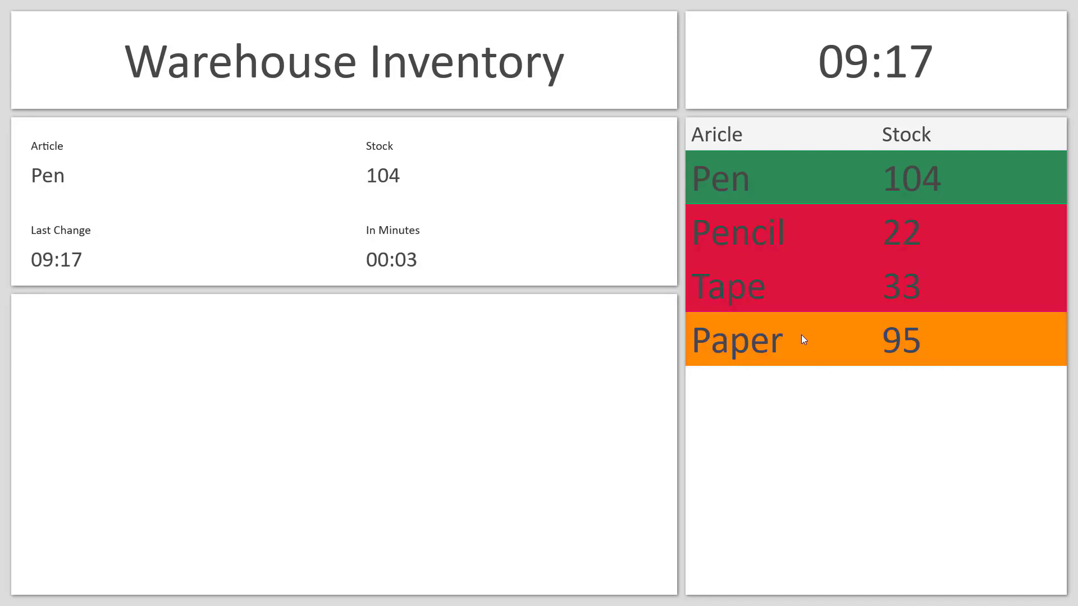
{"action": "left_click", "coordinate": [801, 335]}
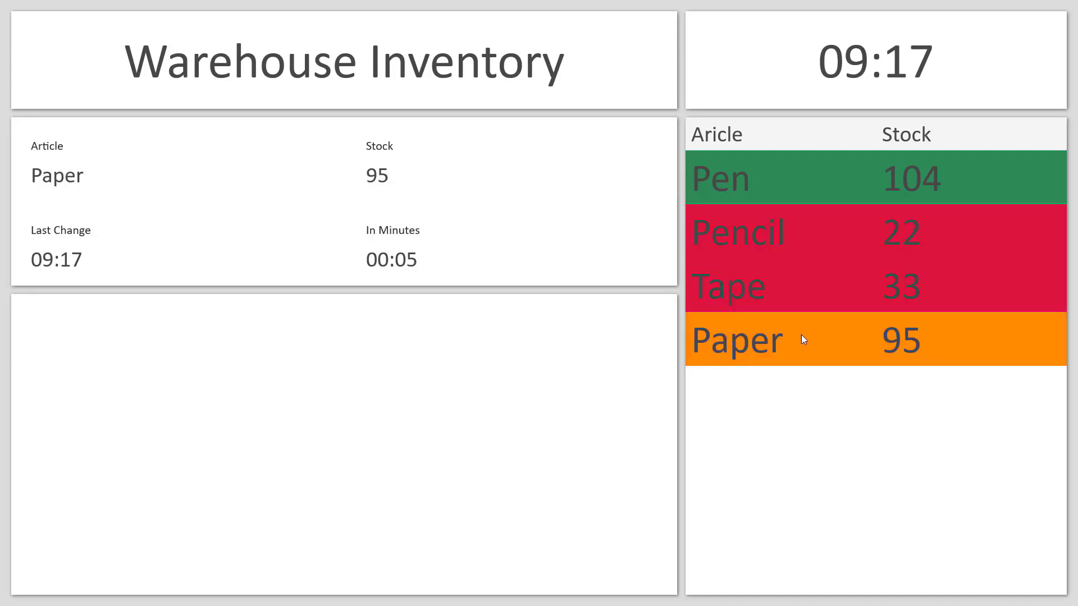
{"action": "left_click", "coordinate": [798, 231]}
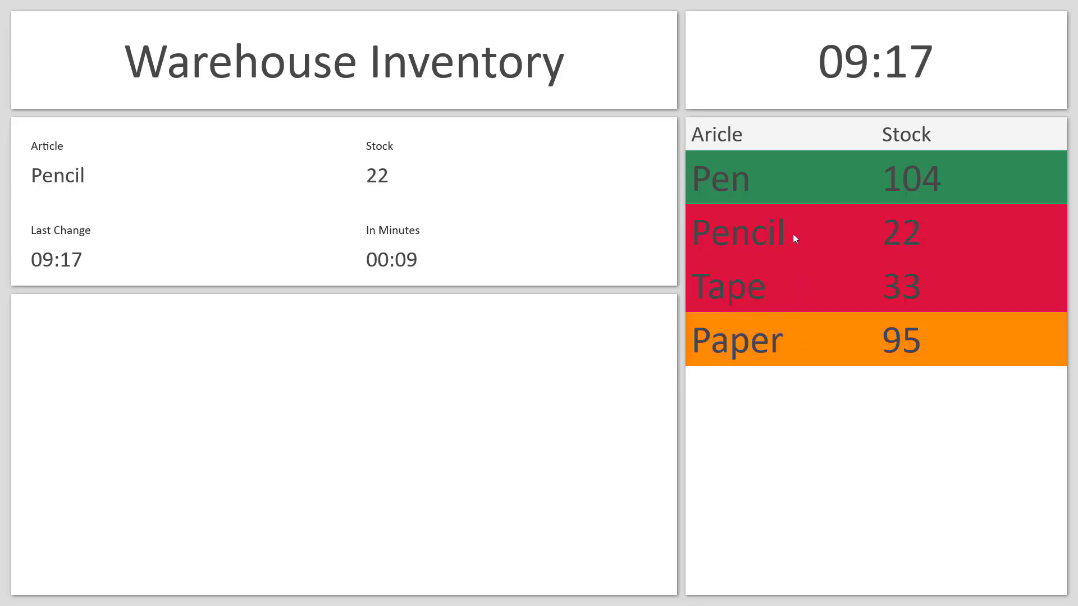